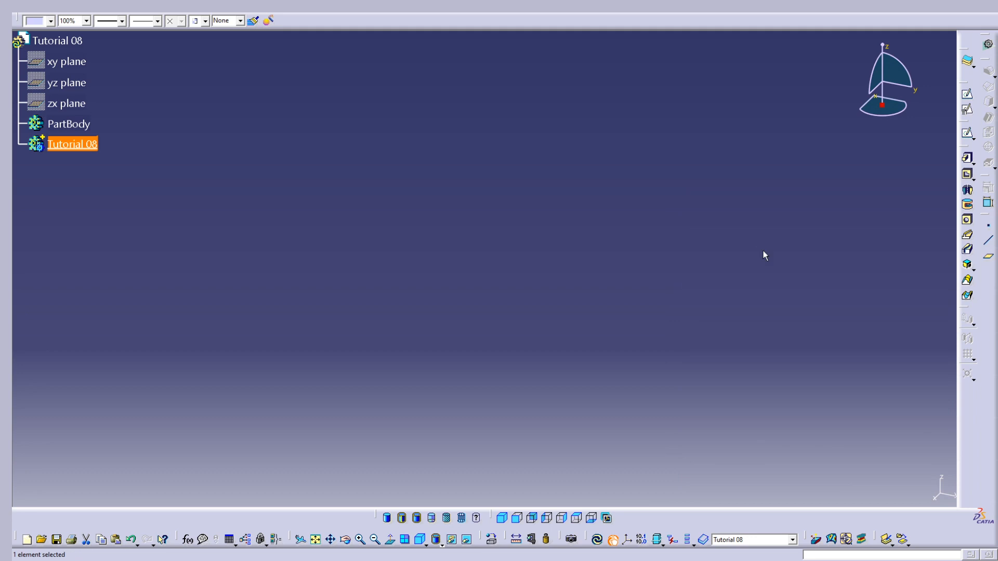
# - Insert a new body into the part and start a sketch on the xy plane
pyautogui.click(250, 201)
pyautogui.click(180, 12)
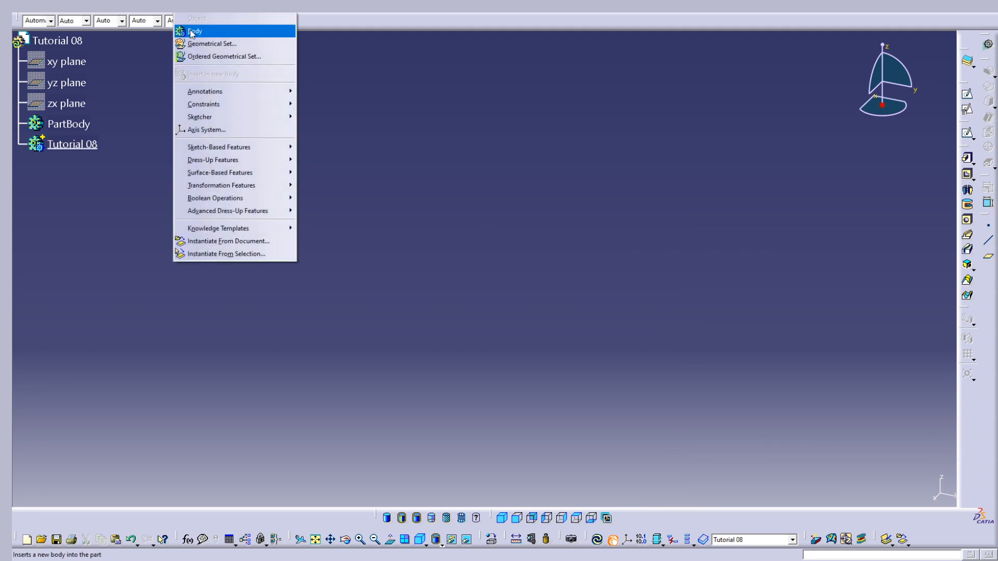
pyautogui.click(191, 32)
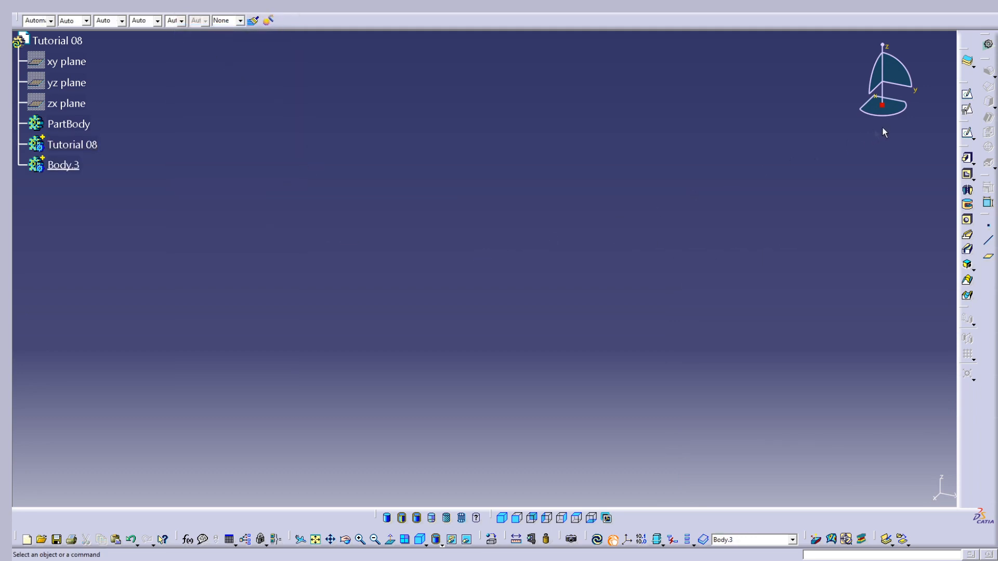
pyautogui.click(967, 94)
pyautogui.click(83, 64)
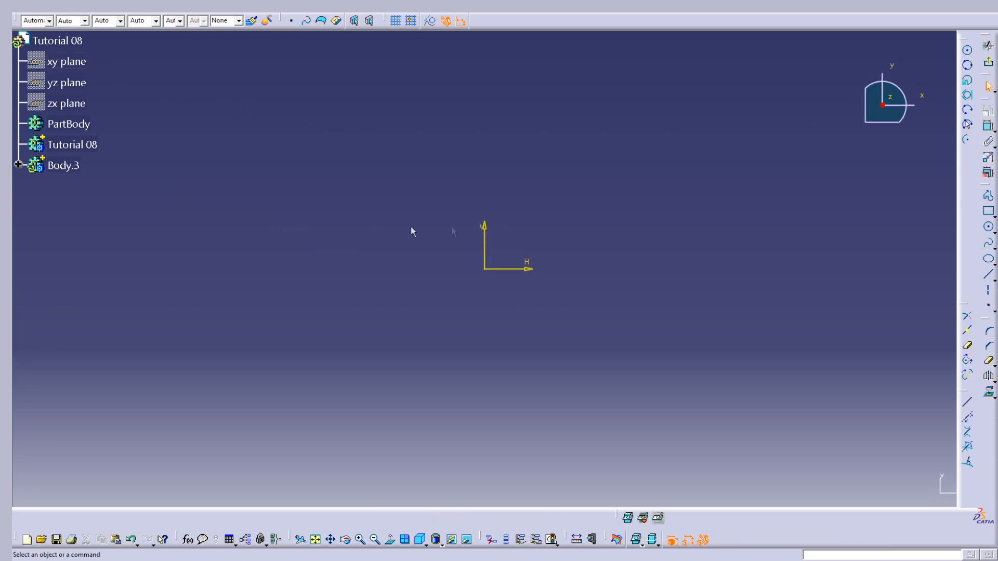
# - Draw a circle of about 28 mm radius at the origin, a second one right of it on the horizontal axis, and a third of about 24 mm upper left
pyautogui.click(967, 50)
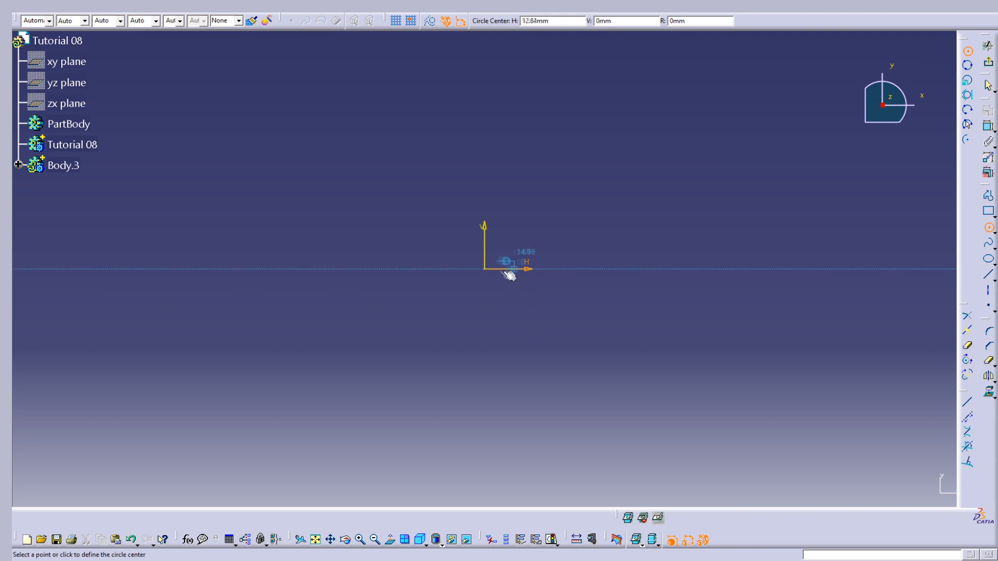
pyautogui.click(484, 269)
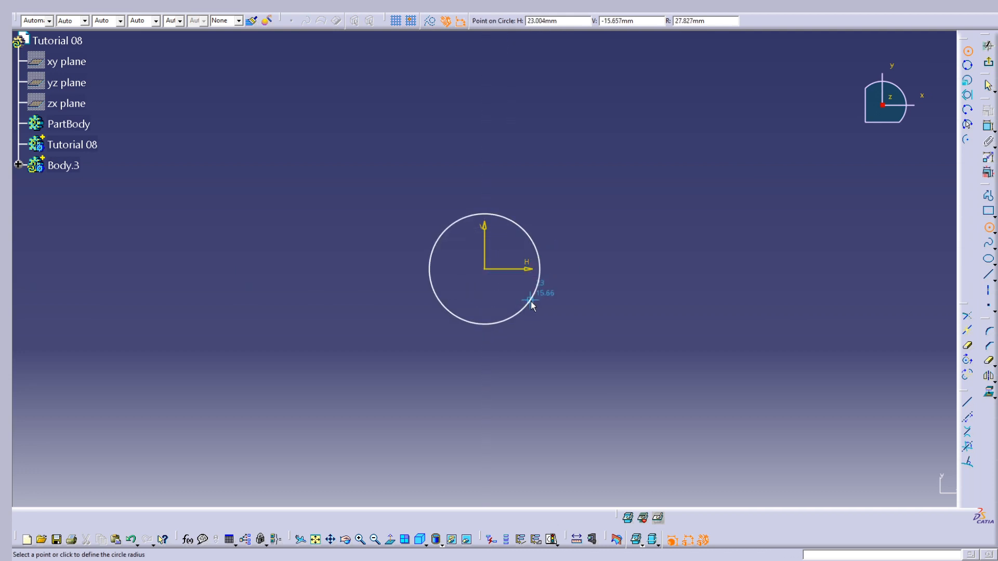
pyautogui.click(531, 301)
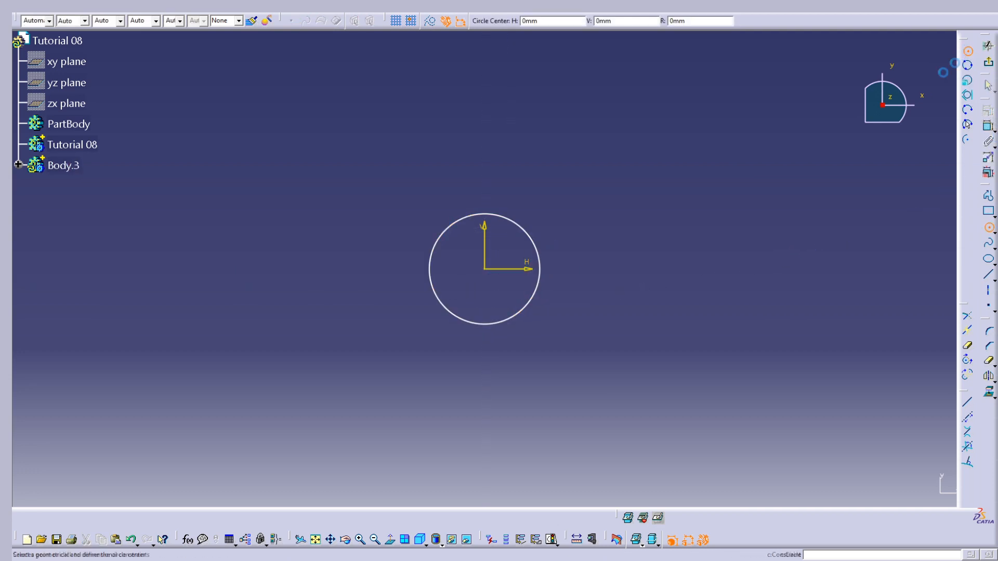
pyautogui.click(727, 269)
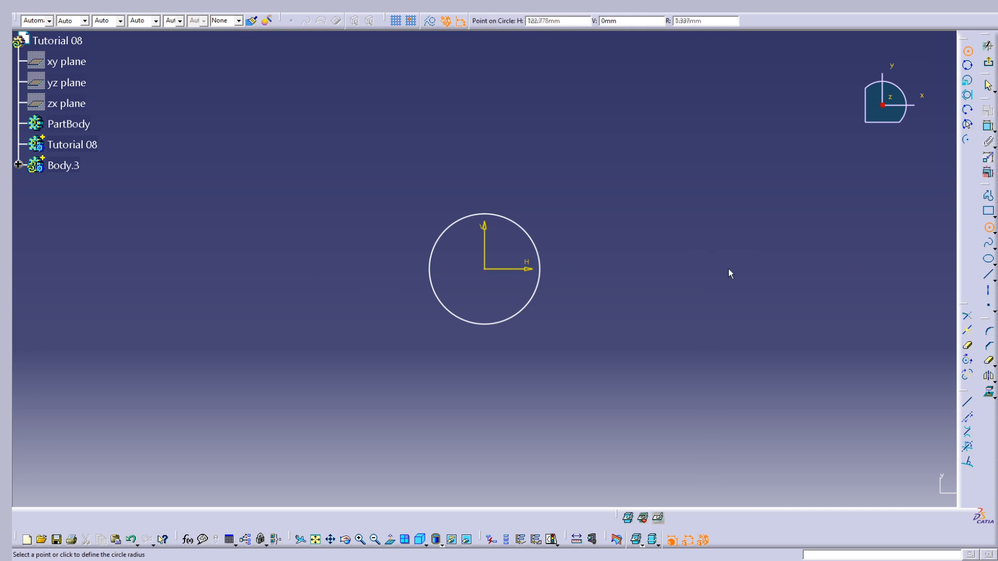
pyautogui.click(778, 271)
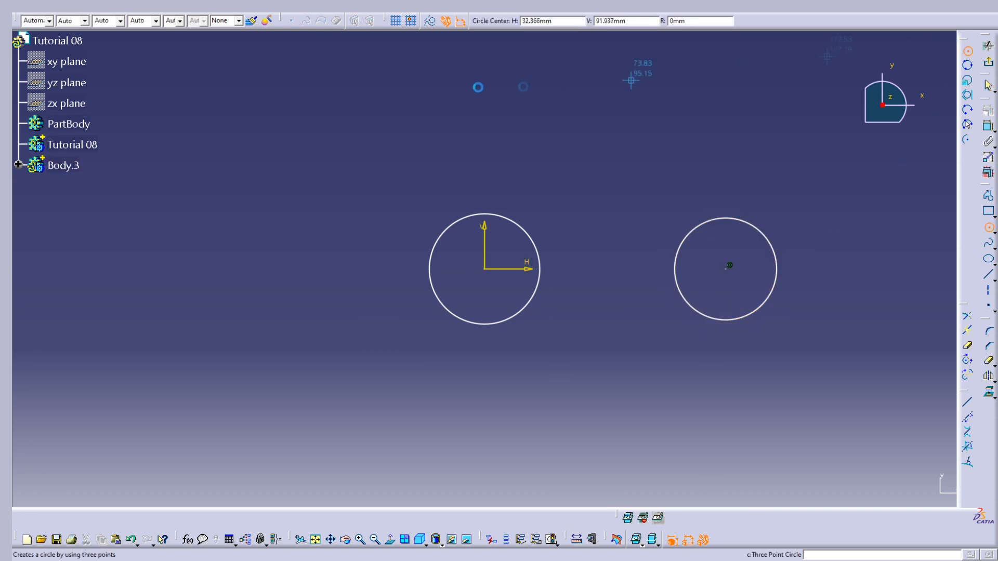
pyautogui.click(342, 78)
pyautogui.click(375, 112)
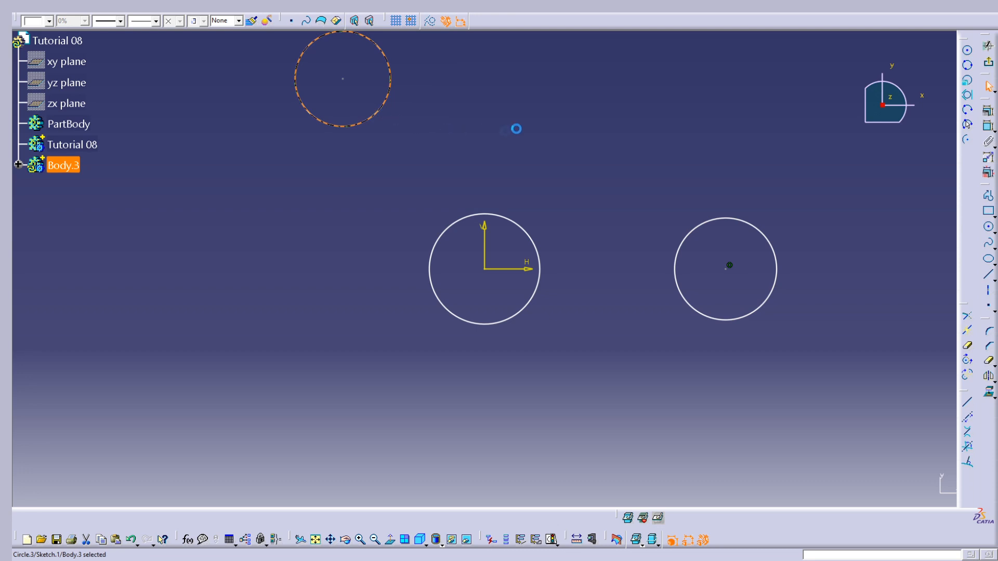
pyautogui.click(540, 159)
pyautogui.moveTo(542, 162); pyautogui.dragTo(566, 210, button='middle')
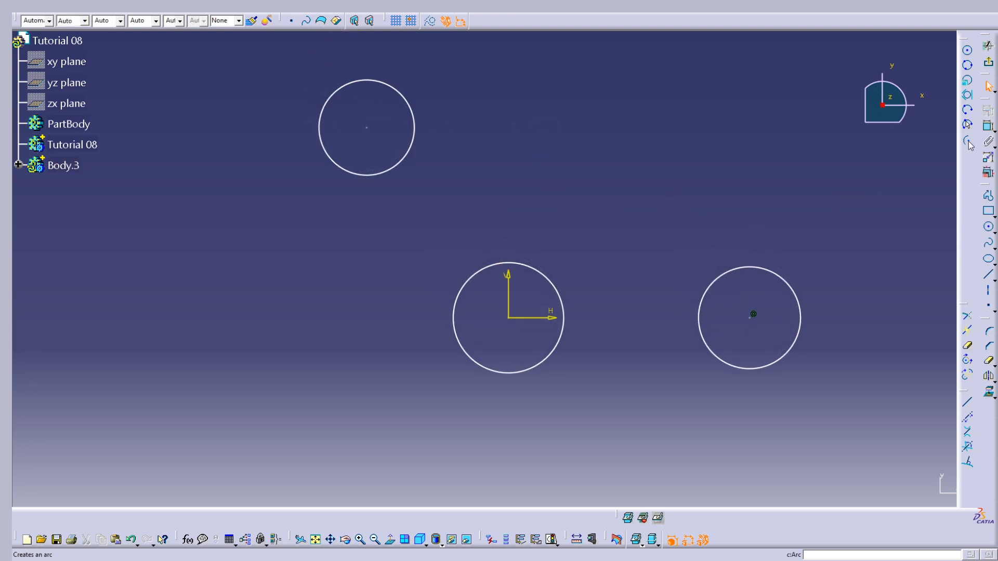
# - Add a radius dimension to each of the three circles
pyautogui.click(987, 125)
pyautogui.click(801, 317)
pyautogui.click(839, 408)
pyautogui.click(500, 373)
pyautogui.click(457, 407)
pyautogui.click(347, 173)
pyautogui.click(311, 198)
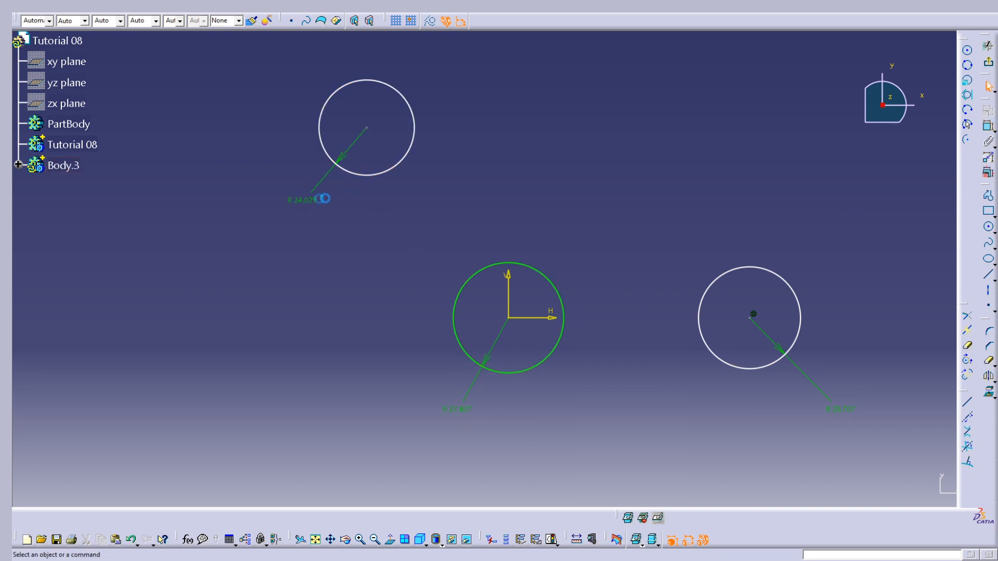
# - Set the radius of all three circles to 20 mm
pyautogui.doubleClick(310, 201)
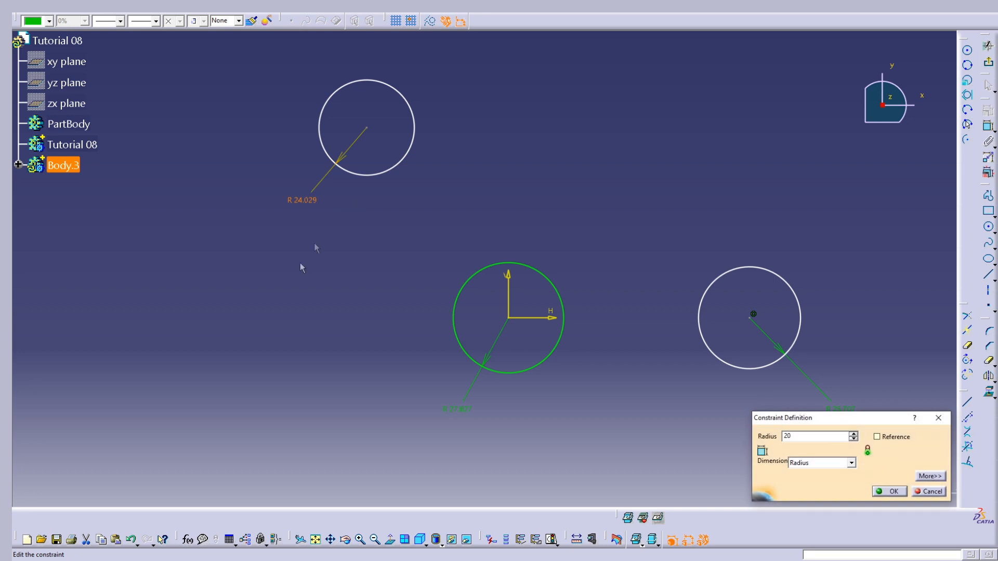
pyautogui.click(886, 491)
pyautogui.doubleClick(461, 409)
pyautogui.write('2')
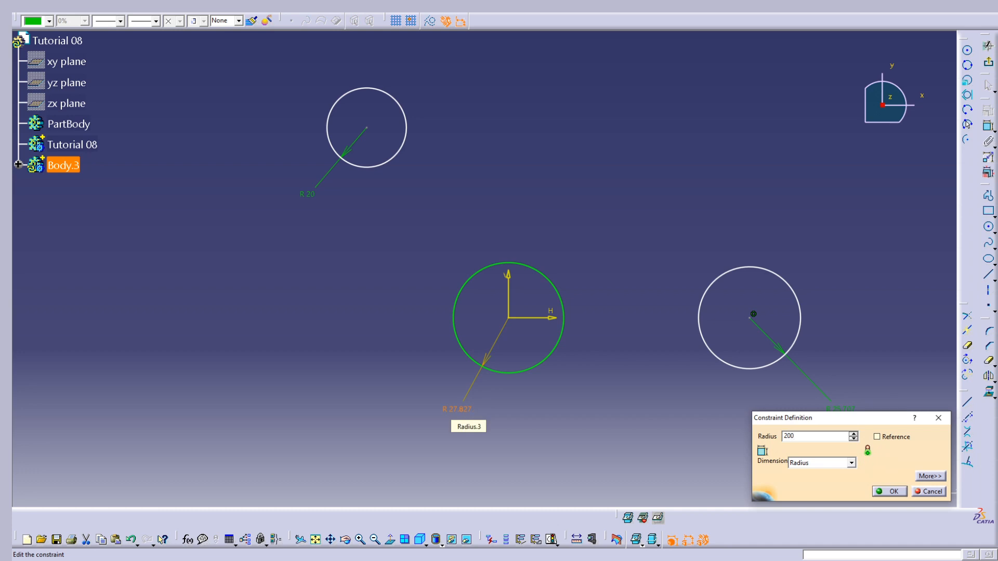
pyautogui.press('BackSpace')
pyautogui.press('Return')
pyautogui.doubleClick(848, 409)
pyautogui.write('20')
pyautogui.press('Return')
pyautogui.click(647, 229)
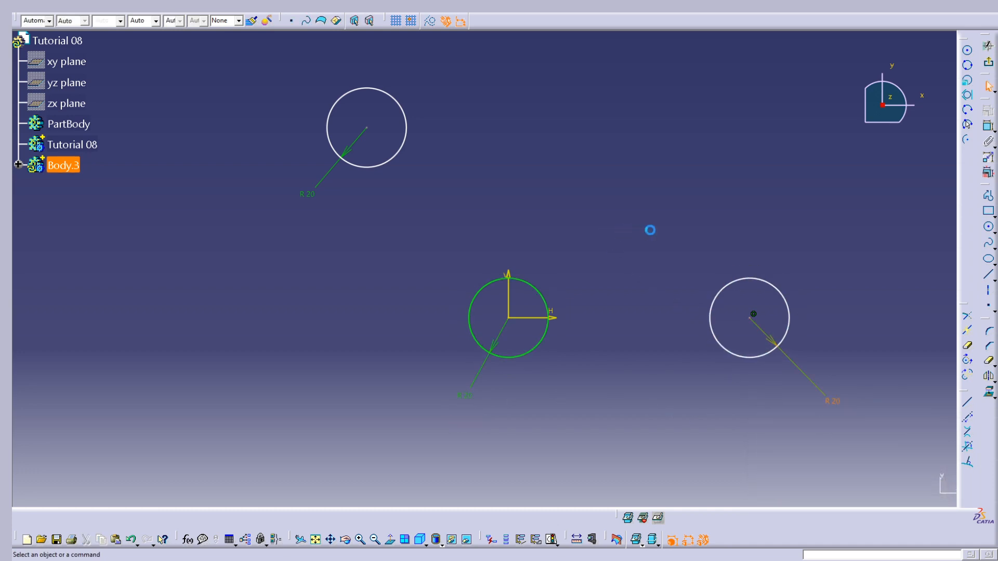
# - Dimension the horizontal distance from the right circle's centre to the vertical axis and set it to 102 mm
pyautogui.click(988, 126)
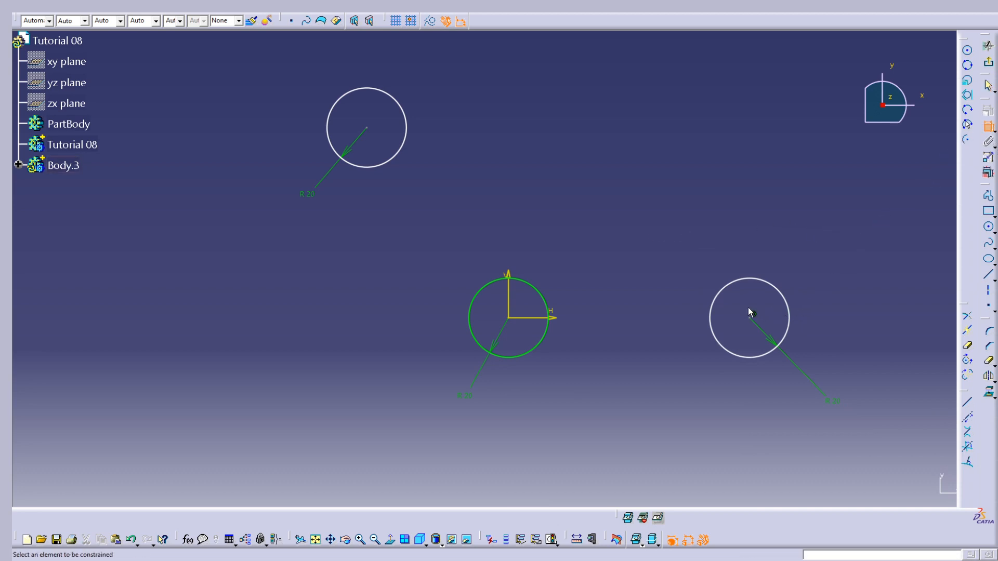
pyautogui.click(744, 323)
pyautogui.click(515, 317)
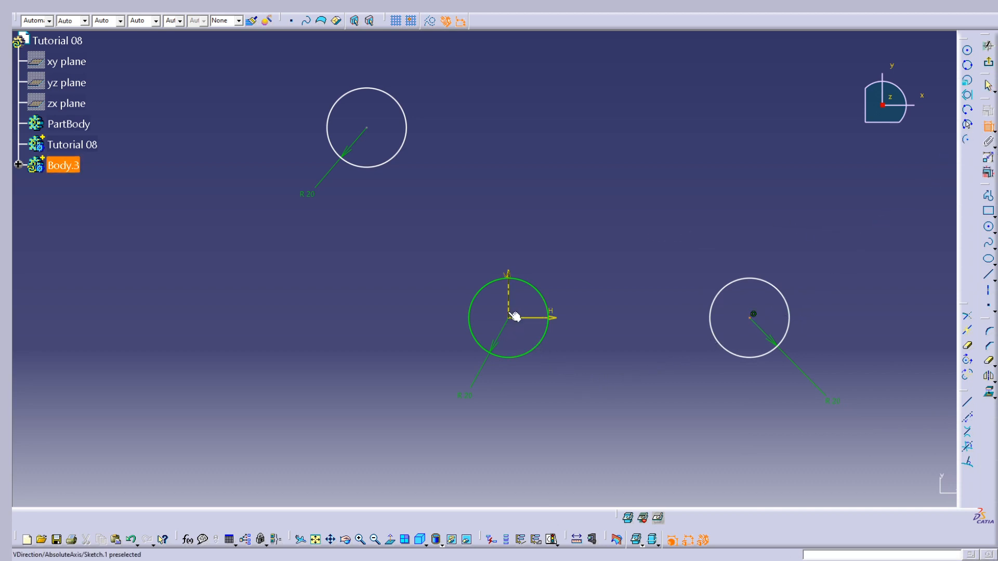
pyautogui.click(590, 440)
pyautogui.doubleClick(593, 434)
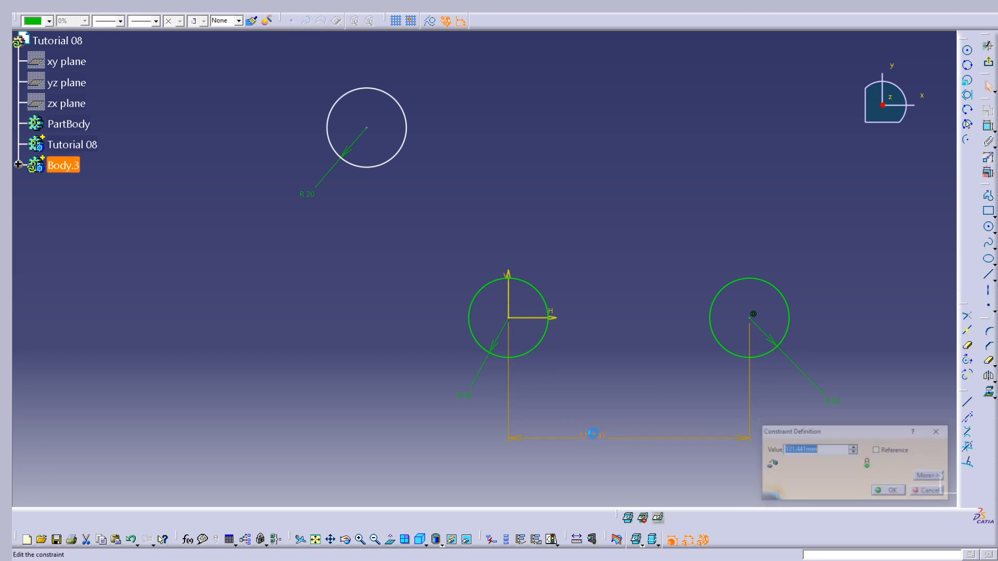
pyautogui.press('Return')
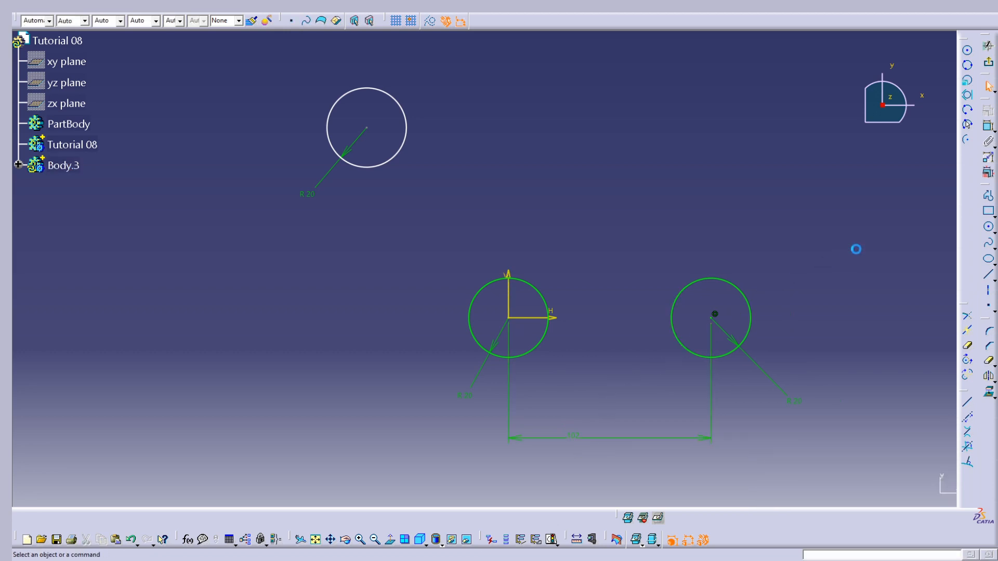
# - Draw a line from the origin to the upper-left circle's centre and convert it to a construction element
pyautogui.click(988, 278)
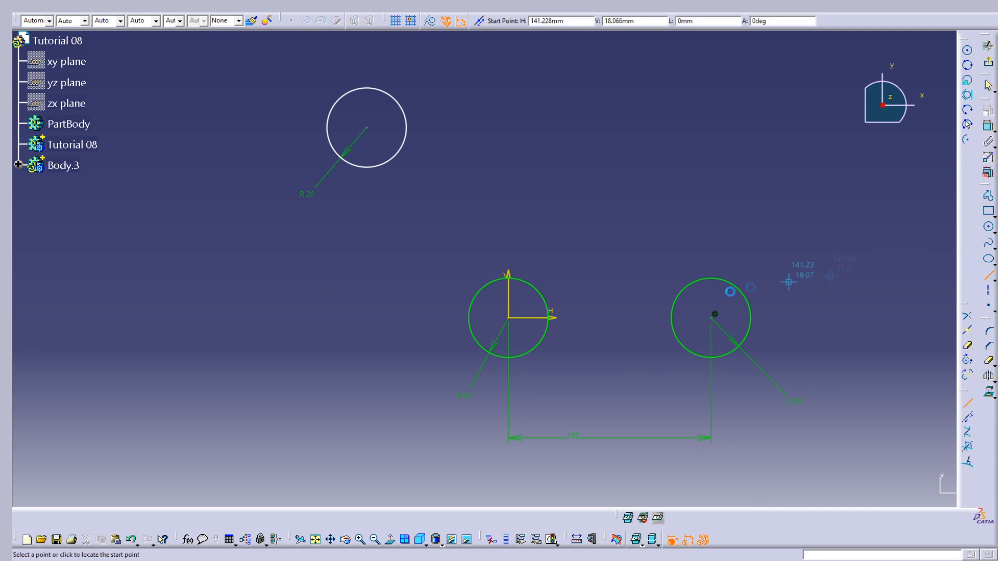
pyautogui.click(514, 320)
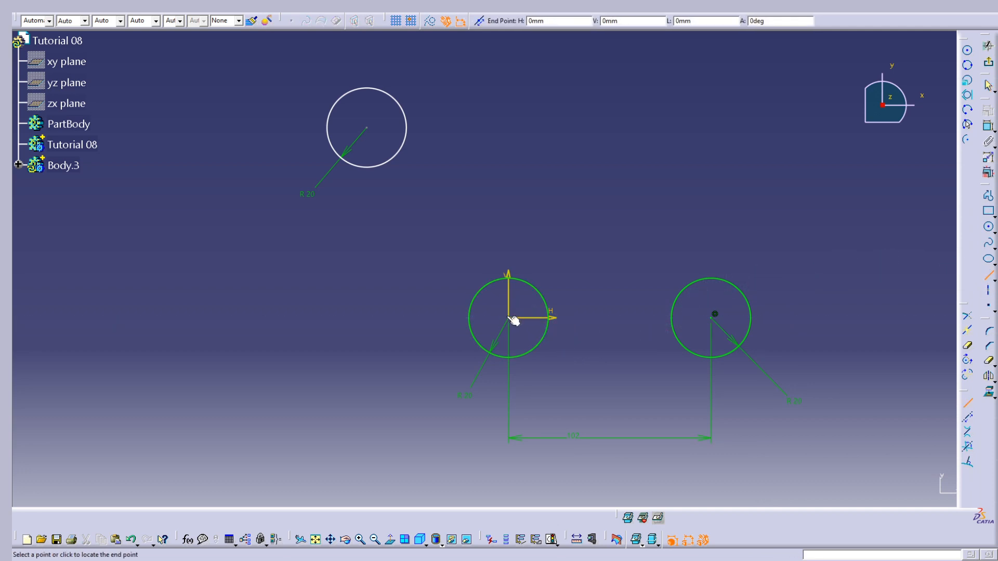
pyautogui.click(366, 128)
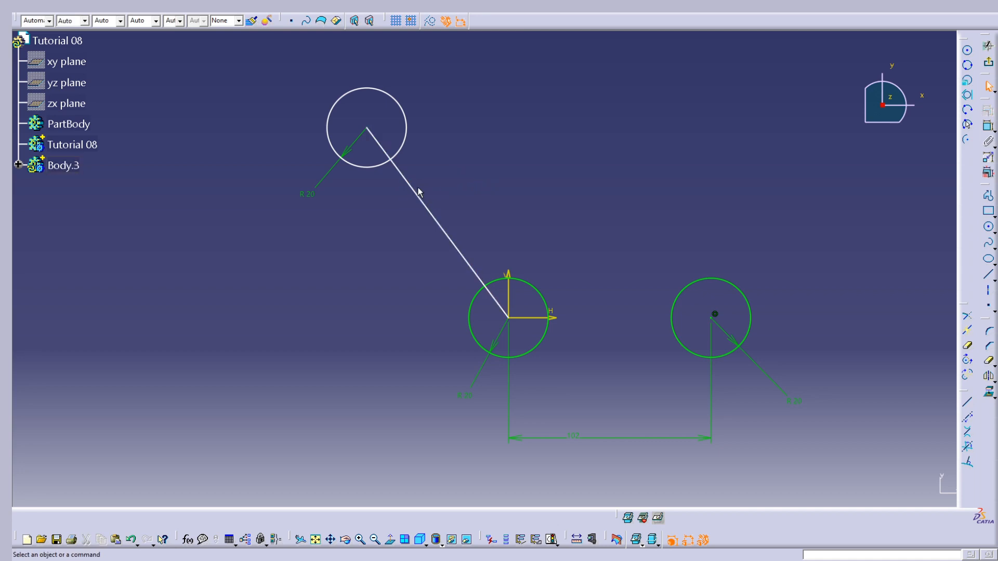
pyautogui.click(419, 192)
pyautogui.click(430, 21)
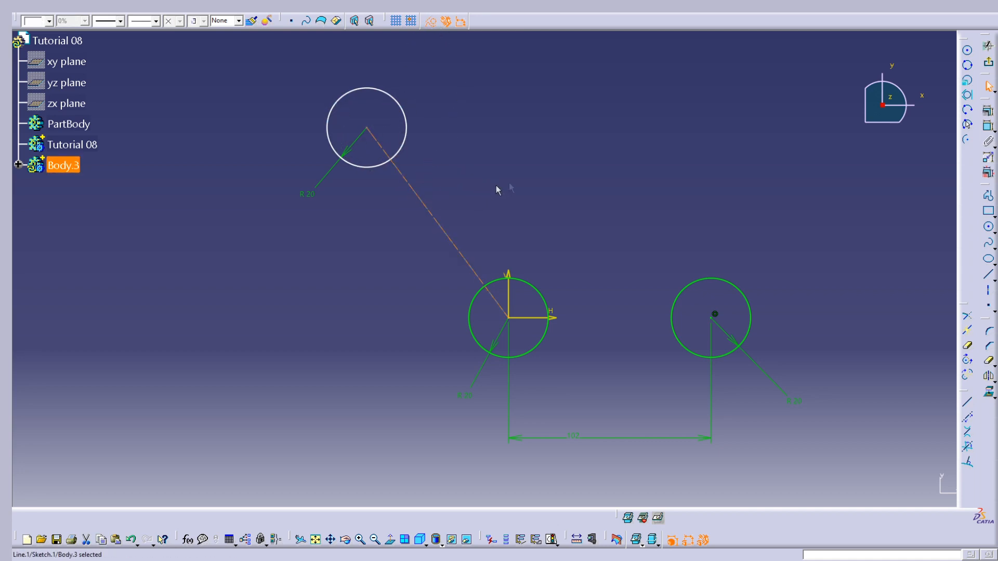
pyautogui.click(534, 183)
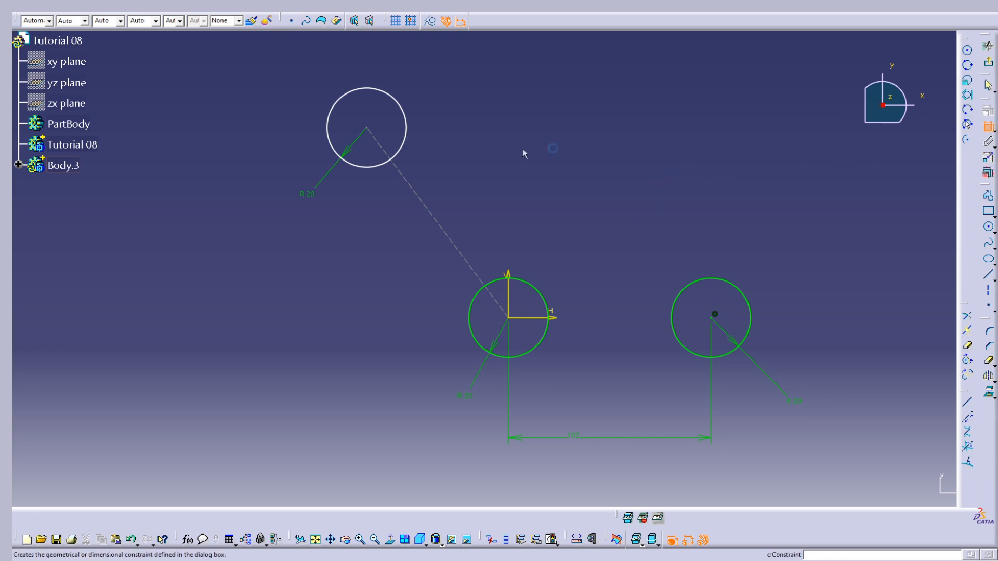
# - Dimension the height of the upper-left circle's centre above the horizontal axis and set it to 100 mm
pyautogui.click(368, 128)
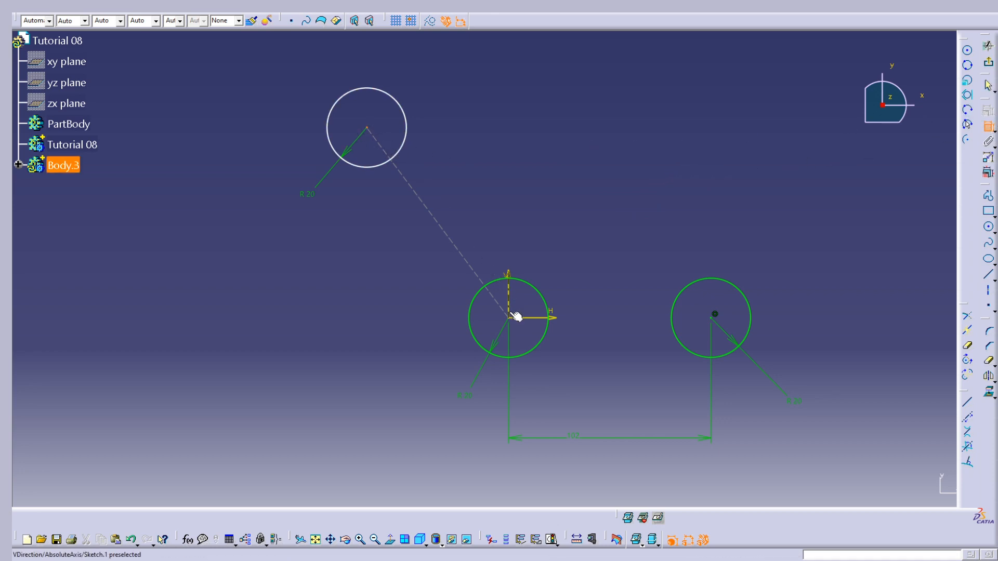
pyautogui.click(556, 319)
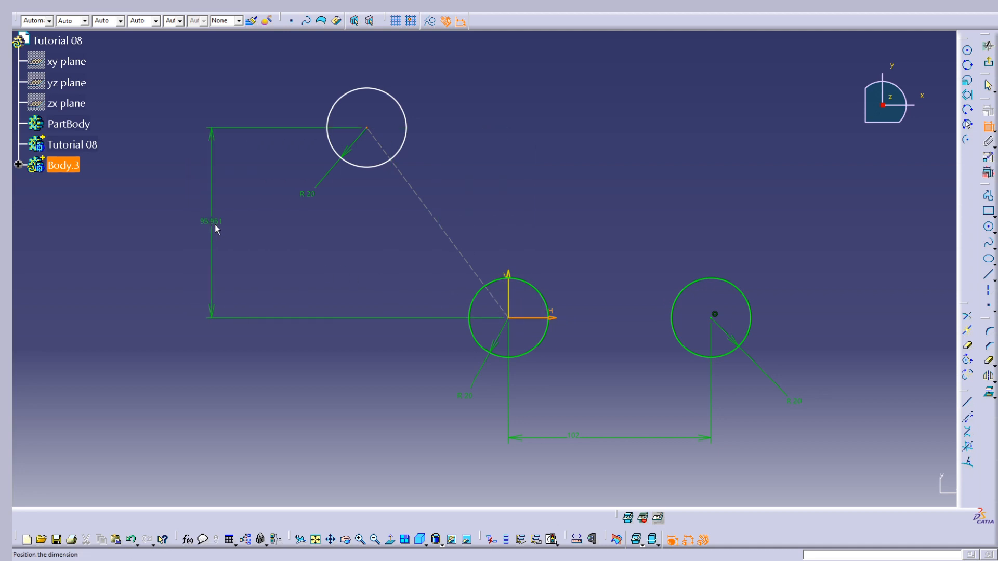
pyautogui.doubleClick(207, 219)
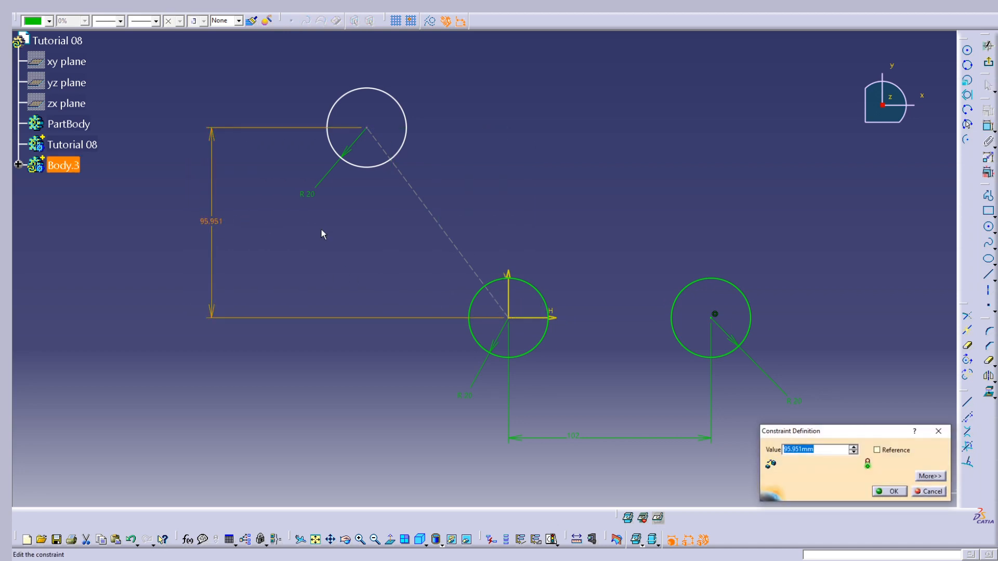
pyautogui.write('100')
pyautogui.press('Return')
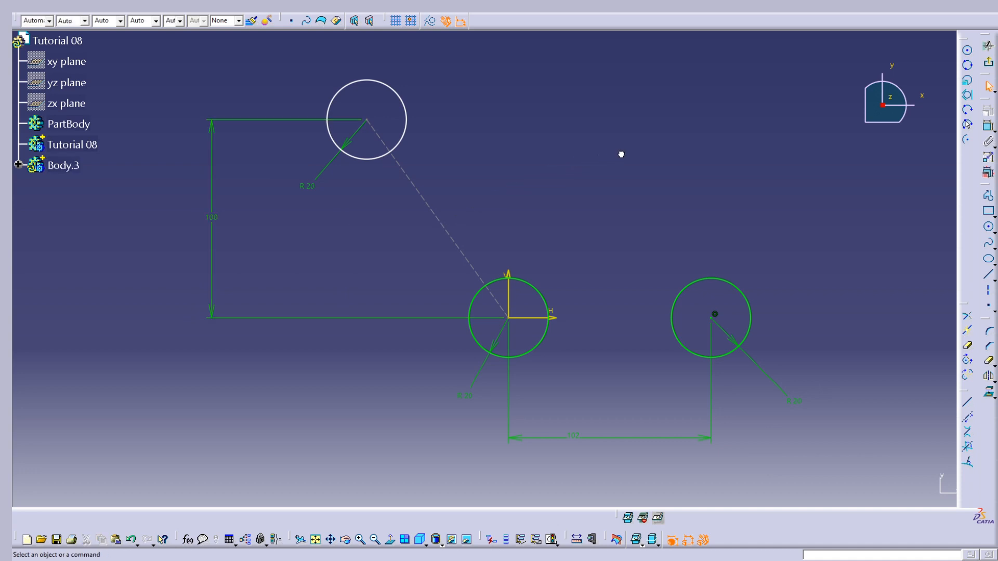
# - Dimension the angle between the construction line and the vertical axis as 30 degrees, and reposition its label closer to the origin
pyautogui.click(418, 195)
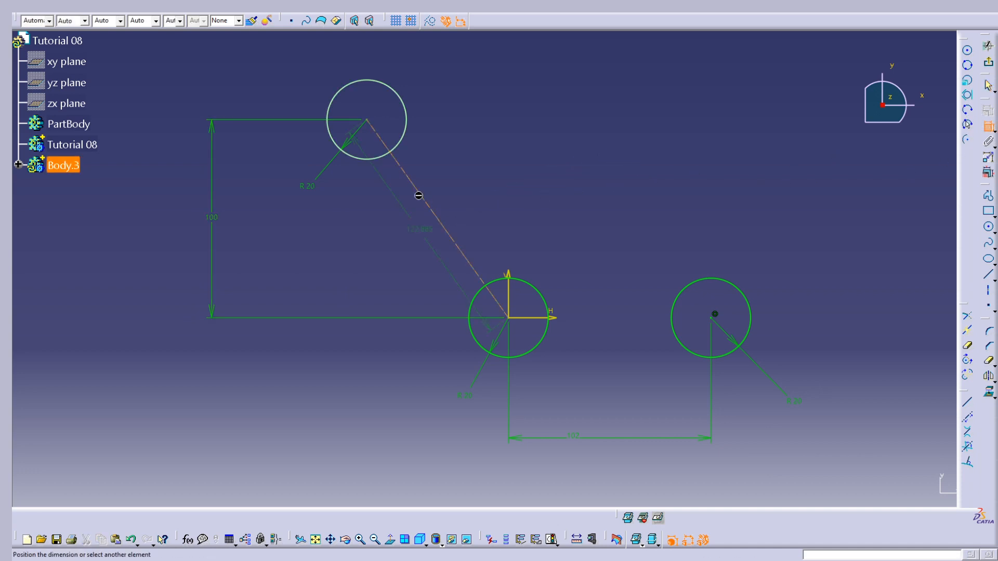
pyautogui.click(509, 291)
pyautogui.click(467, 138)
pyautogui.doubleClick(469, 138)
pyautogui.write('30deg')
pyautogui.press('Return')
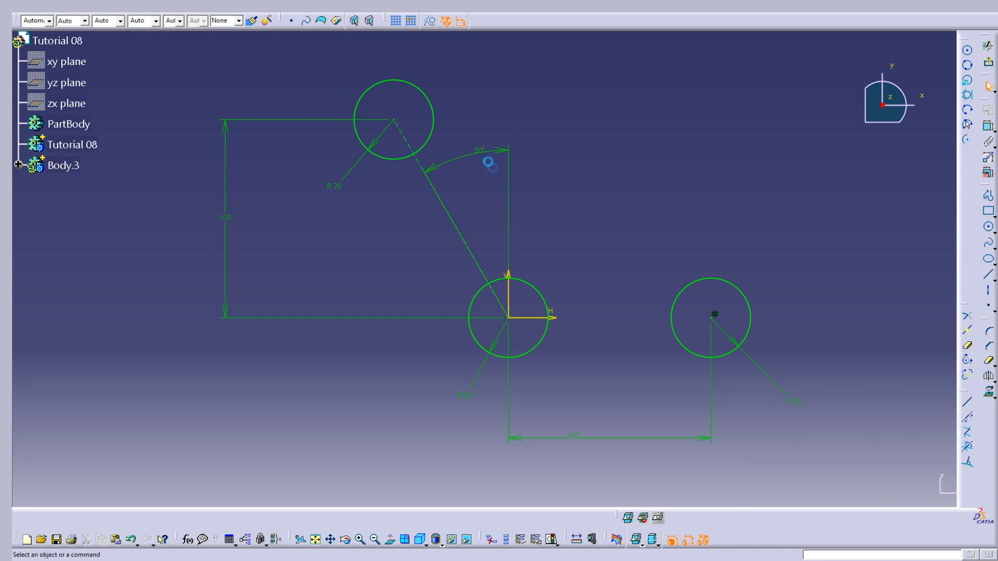
pyautogui.moveTo(460, 156); pyautogui.dragTo(474, 200)
pyautogui.click(669, 193)
# - Draw a straight line from the upper side of the upper-left circle to the upper side of the right circle
pyautogui.click(989, 278)
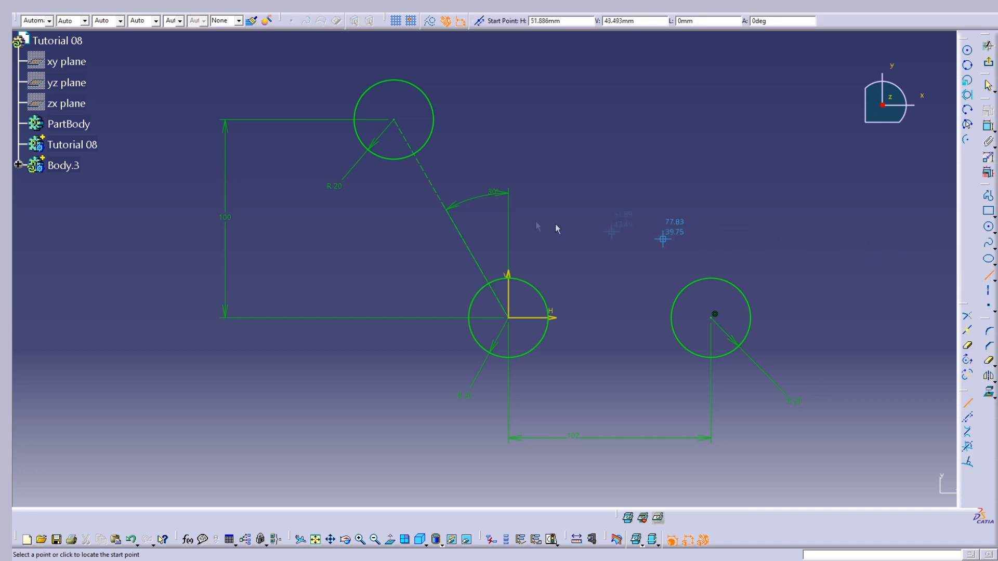
pyautogui.click(417, 89)
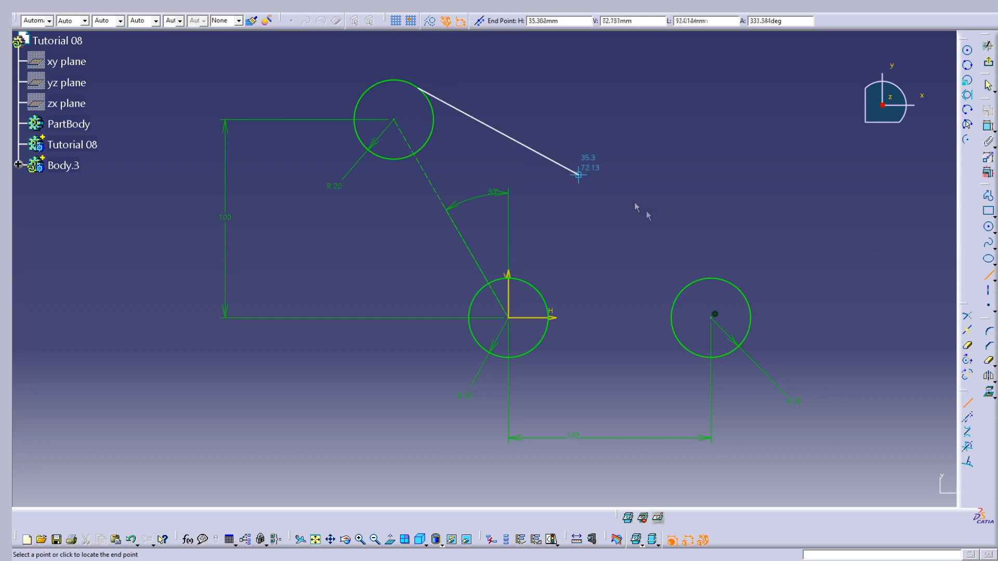
pyautogui.click(722, 278)
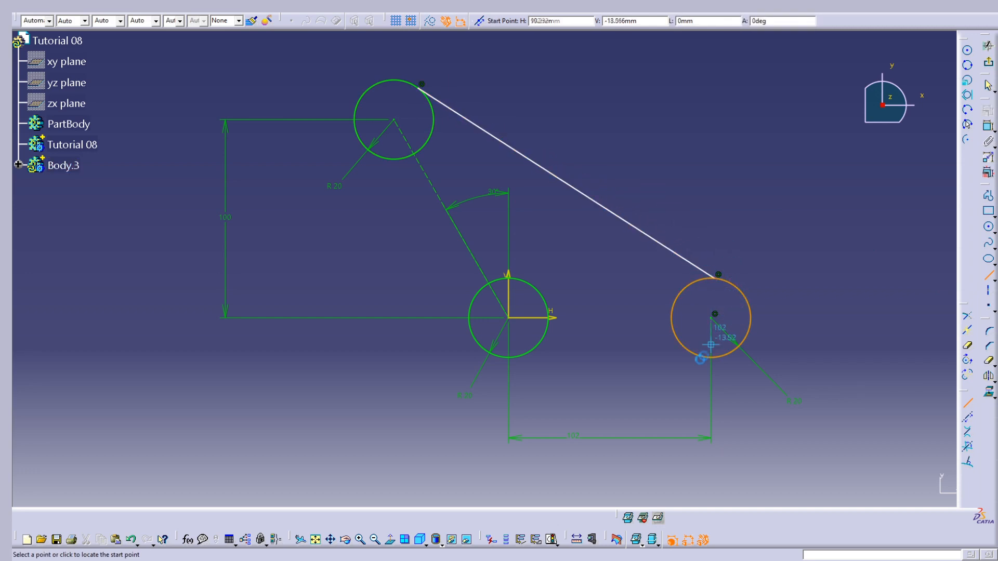
# - Draw a horizontal line joining the undersides of the right and origin circles, and an outer-left line from the origin circle to the upper-left circle
pyautogui.click(710, 358)
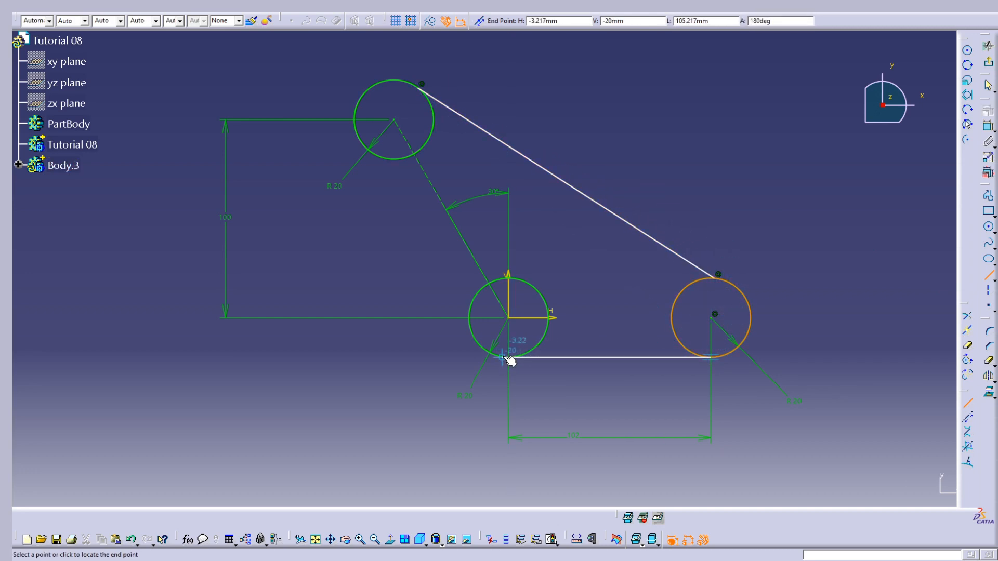
pyautogui.click(502, 359)
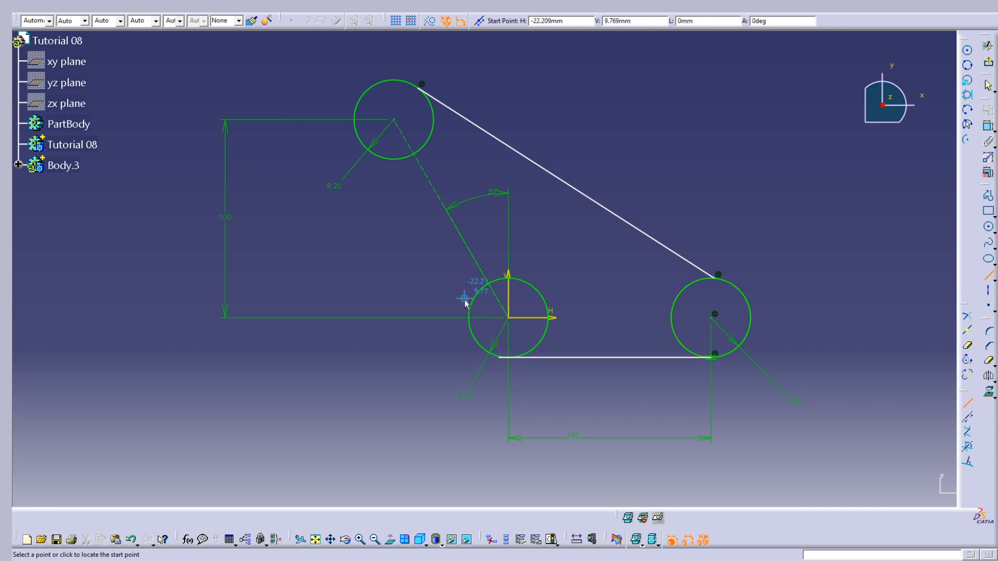
pyautogui.click(473, 335)
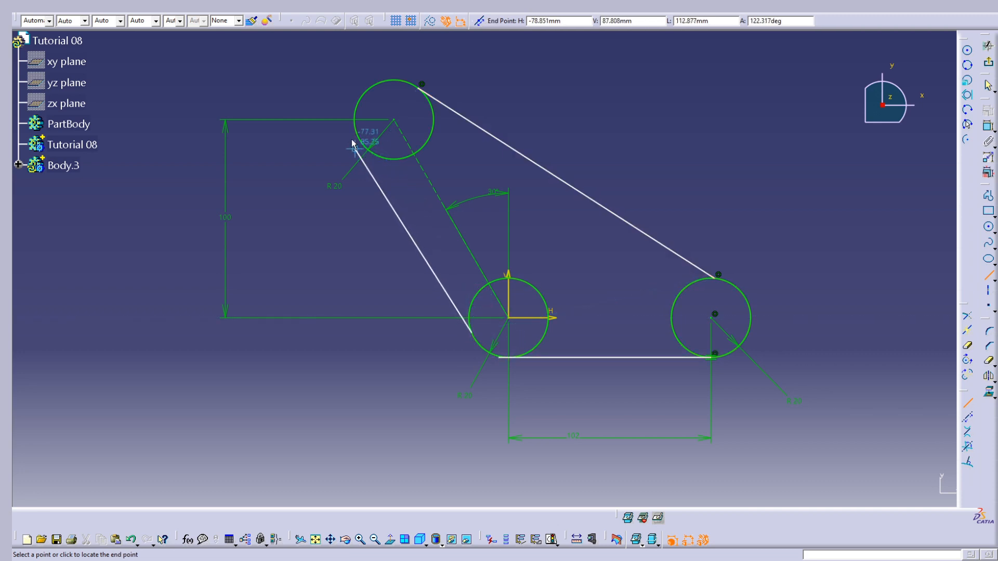
pyautogui.click(361, 131)
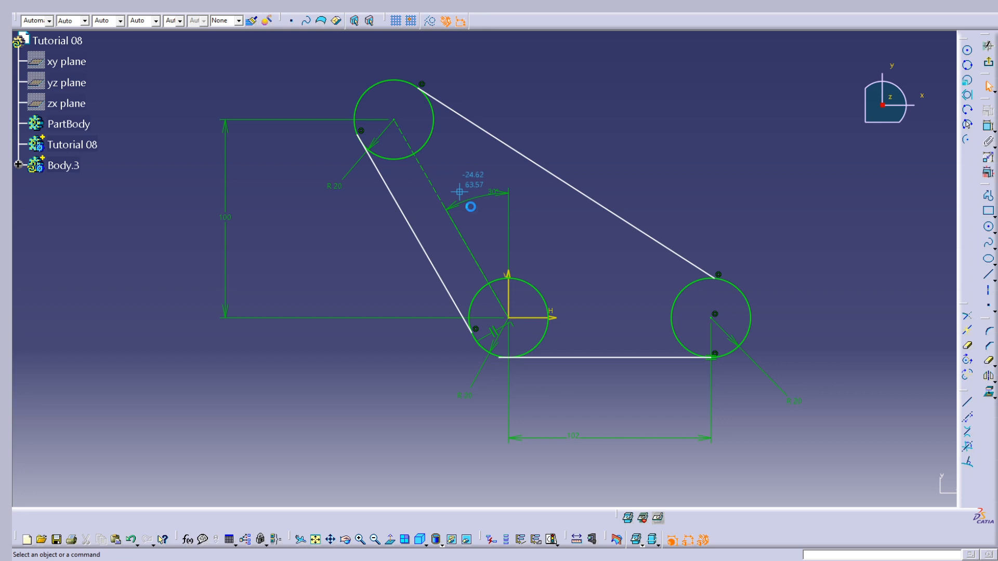
# - Make the long upper line tangent to both the upper-left circle and the right circle
pyautogui.click(450, 110)
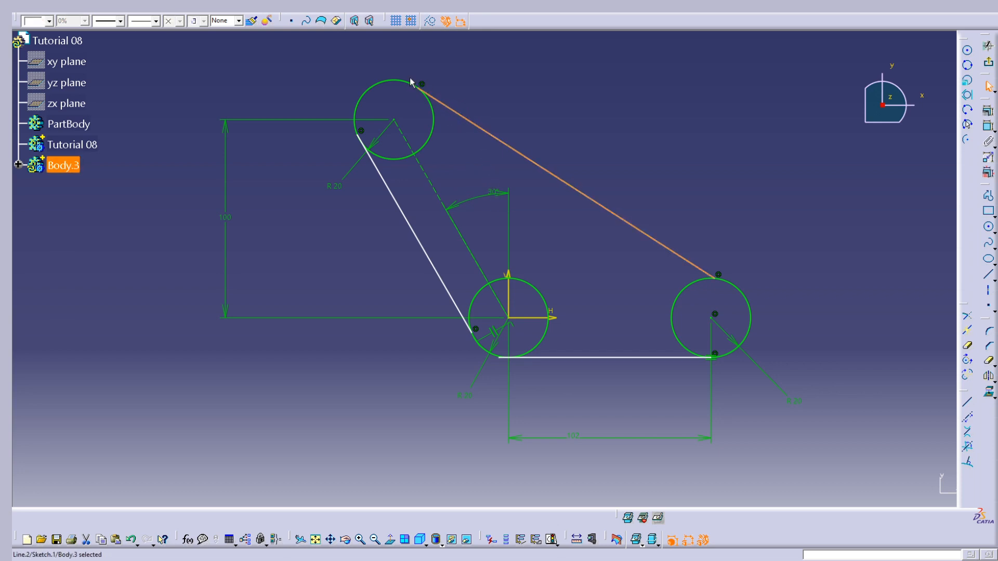
pyautogui.keyDown('ctrl'); pyautogui.click(402, 83); pyautogui.keyUp('ctrl')
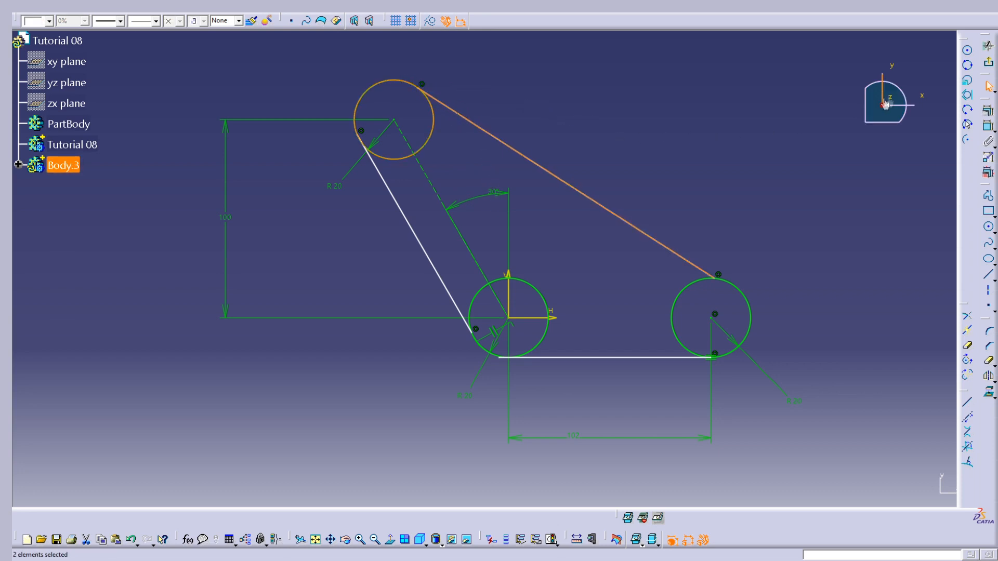
pyautogui.click(987, 111)
pyautogui.click(900, 413)
pyautogui.click(890, 491)
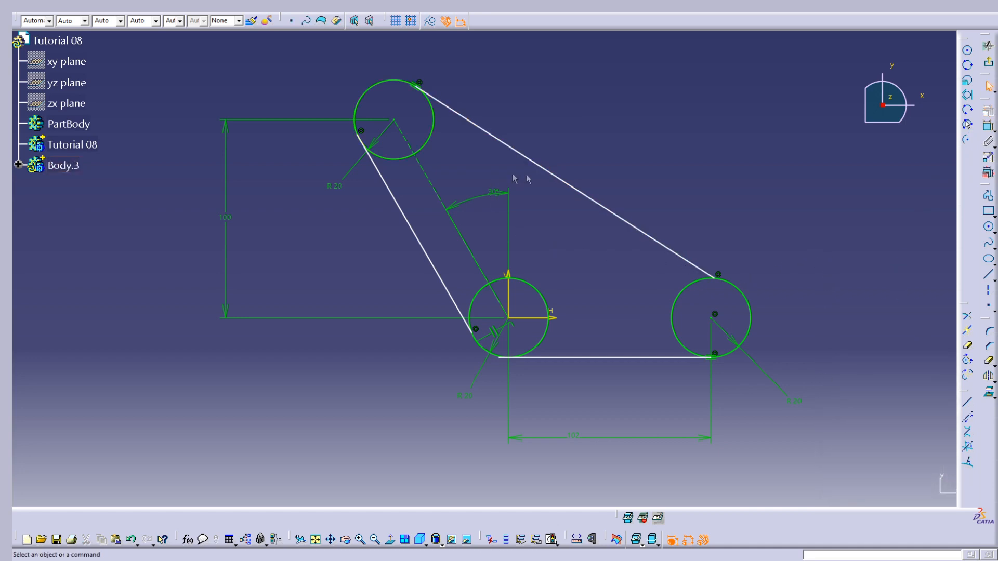
pyautogui.click(696, 266)
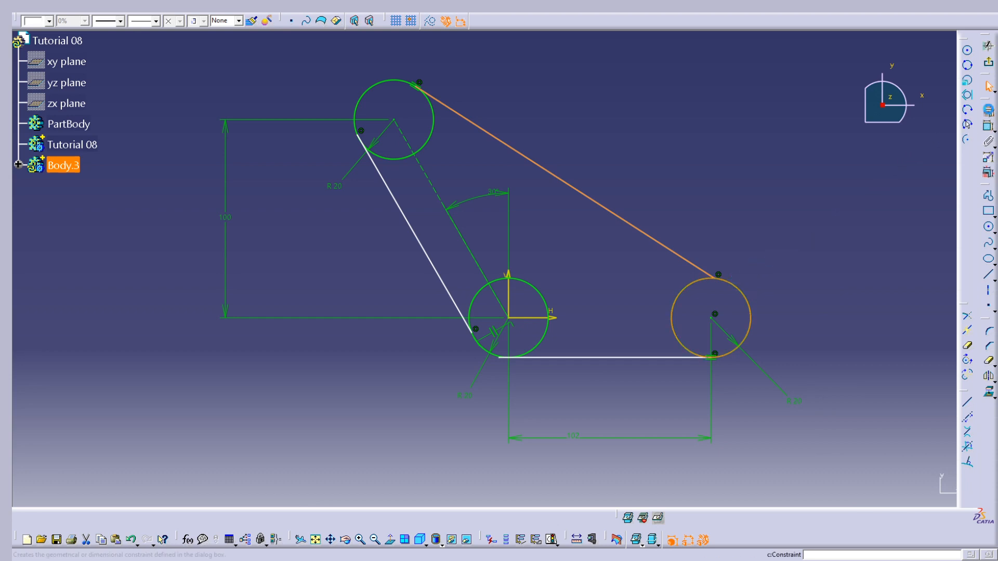
pyautogui.click(988, 110)
pyautogui.click(912, 416)
pyautogui.click(889, 491)
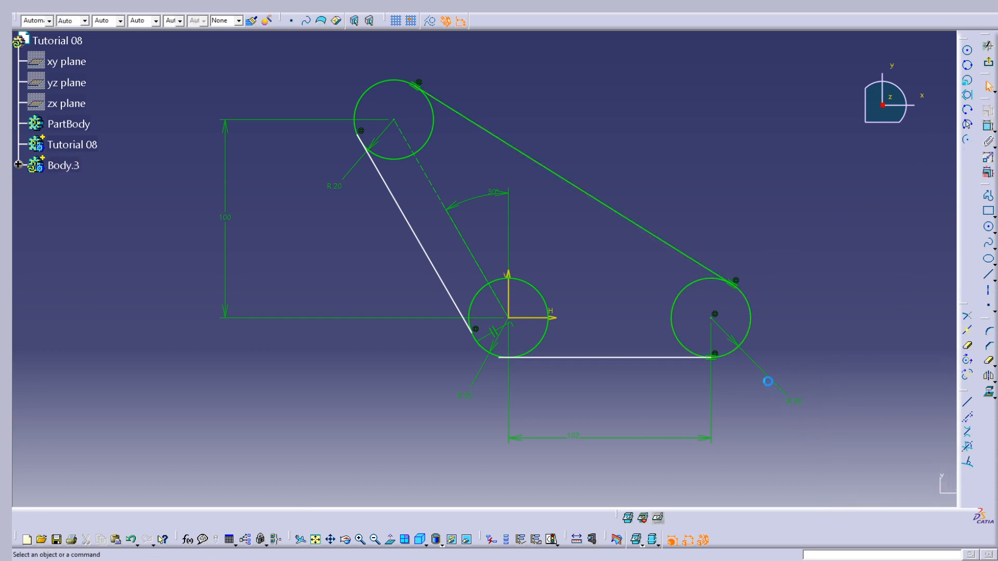
pyautogui.click(681, 358)
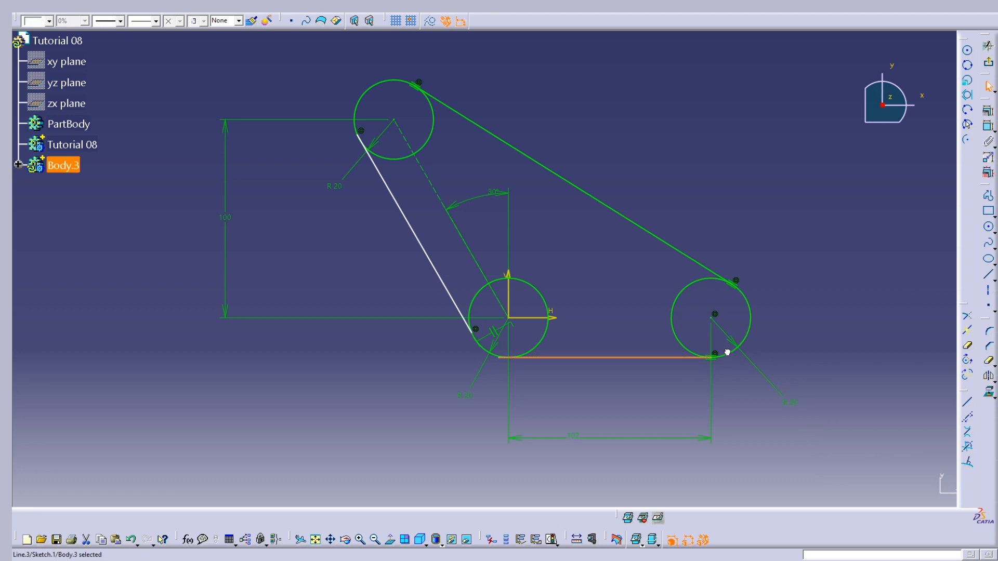
pyautogui.click(988, 111)
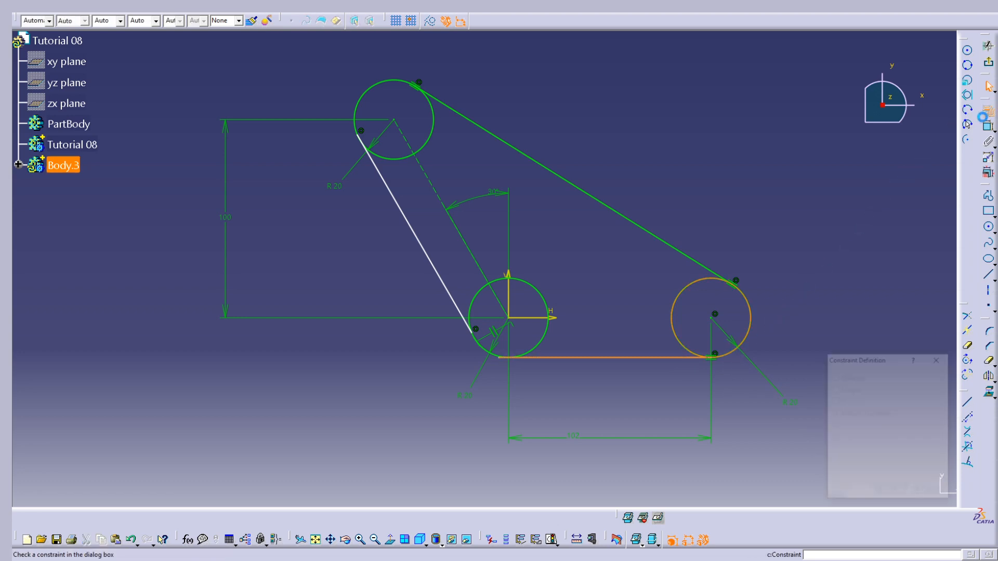
pyautogui.press('Escape')
pyautogui.click(743, 375)
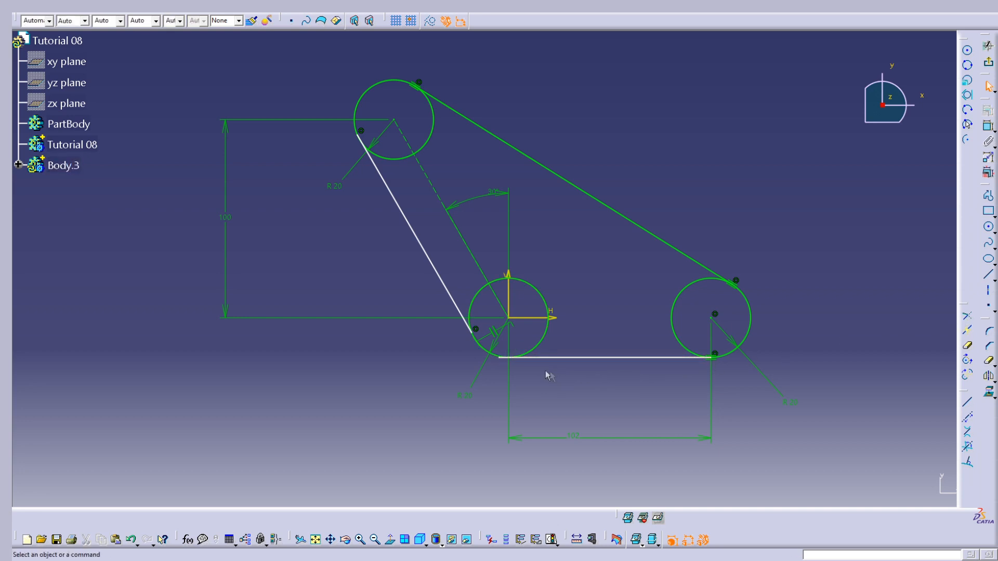
# - Make the bottom line's free left endpoint coincident with the origin circle
pyautogui.moveTo(548, 337)
pyautogui.mouseDown(button='middle')
pyautogui.moveTo(580, 244)
pyautogui.moveTo(717, 167)
pyautogui.moveTo(542, 217)
pyautogui.mouseUp(button='middle')
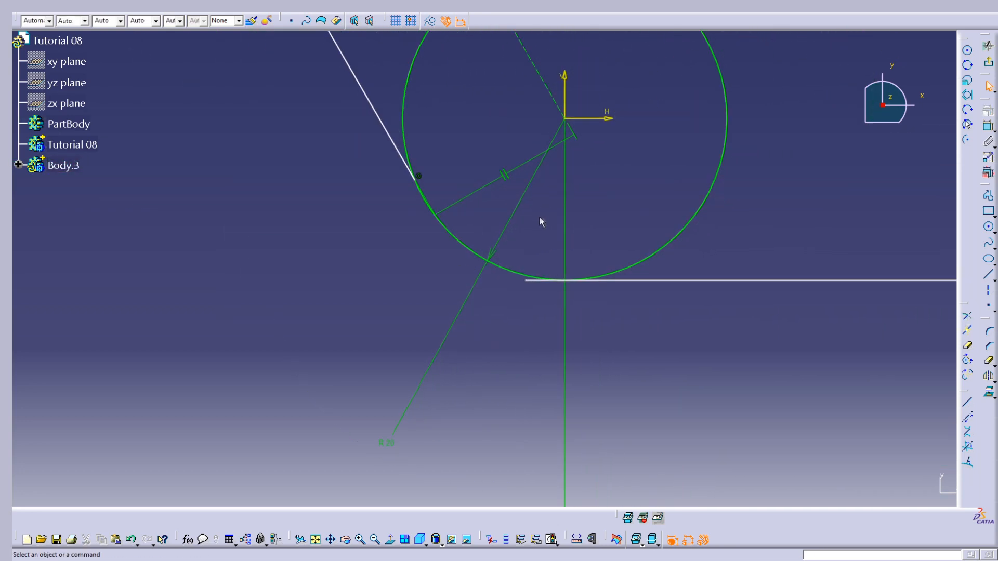
pyautogui.click(528, 281)
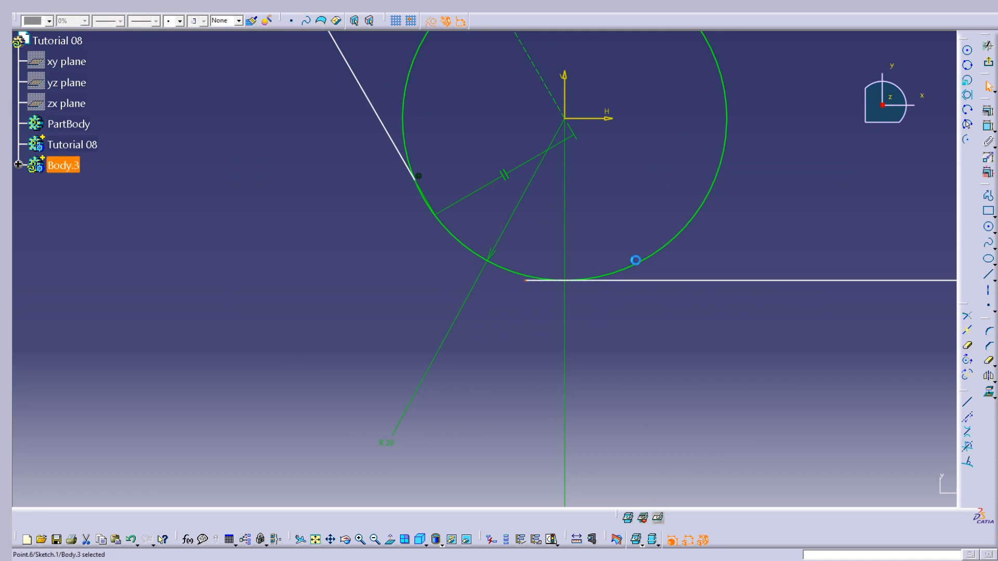
pyautogui.keyDown('ctrl'); pyautogui.click(639, 261); pyautogui.keyUp('ctrl')
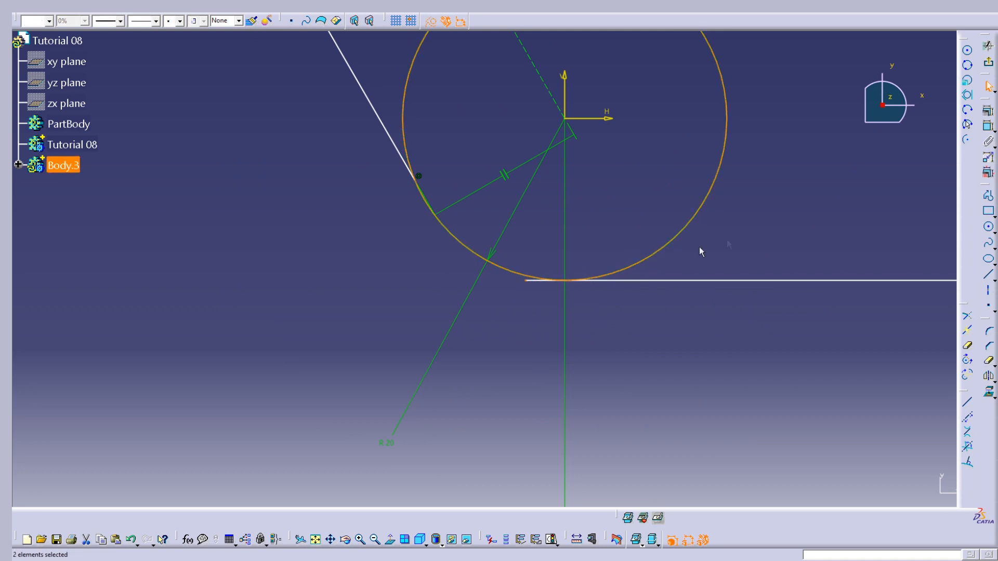
pyautogui.click(986, 112)
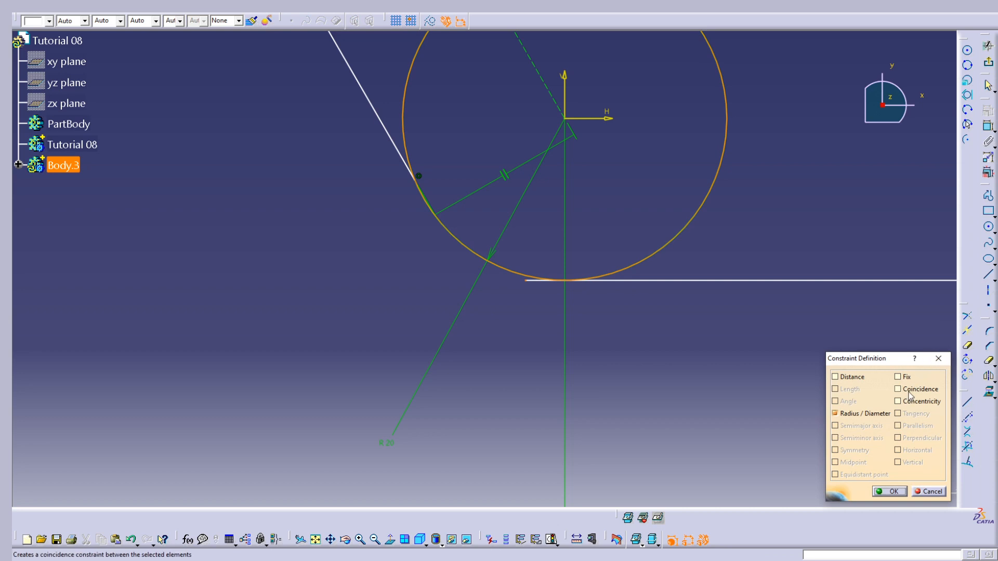
pyautogui.click(909, 393)
pyautogui.click(894, 493)
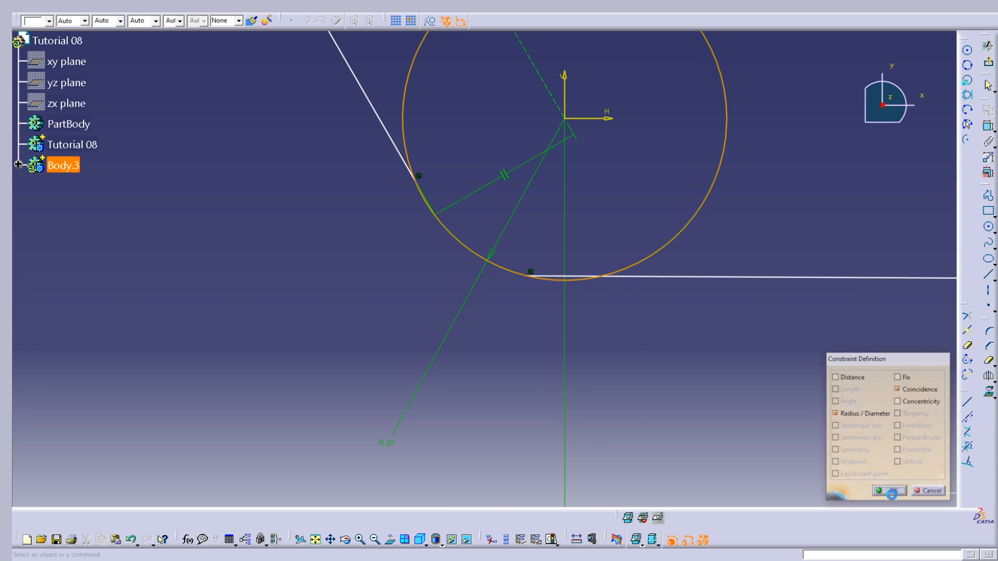
# - Add a tangency constraint between the bottom line and the origin circle
pyautogui.click(652, 279)
pyautogui.keyDown('ctrl'); pyautogui.click(508, 270); pyautogui.keyUp('ctrl')
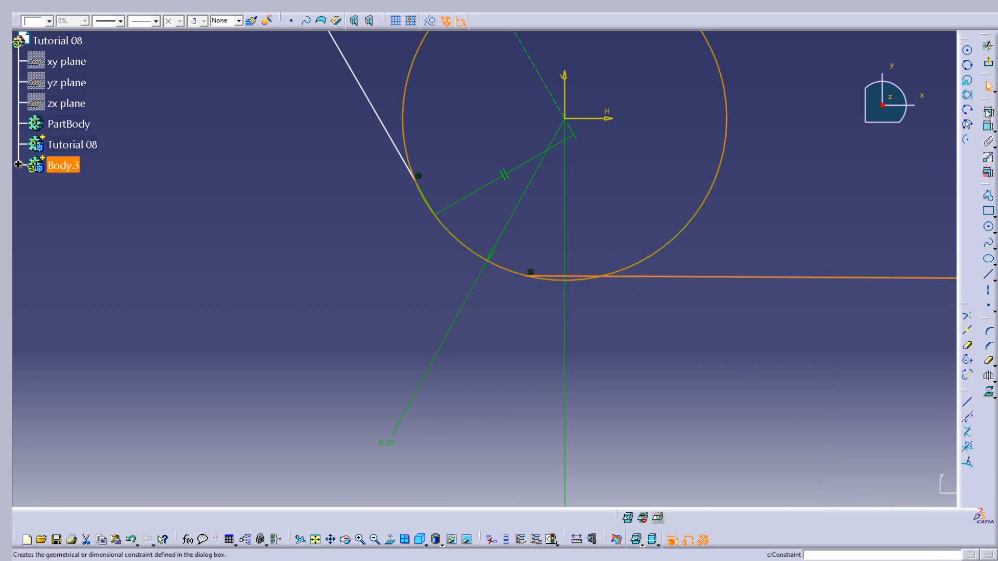
pyautogui.click(988, 112)
pyautogui.click(904, 412)
pyautogui.click(889, 495)
# - Add a tangency constraint between the outer-left slanted line and the origin circle
pyautogui.moveTo(441, 210); pyautogui.dragTo(503, 301, button='middle')
pyautogui.moveTo(461, 236); pyautogui.dragTo(482, 271)
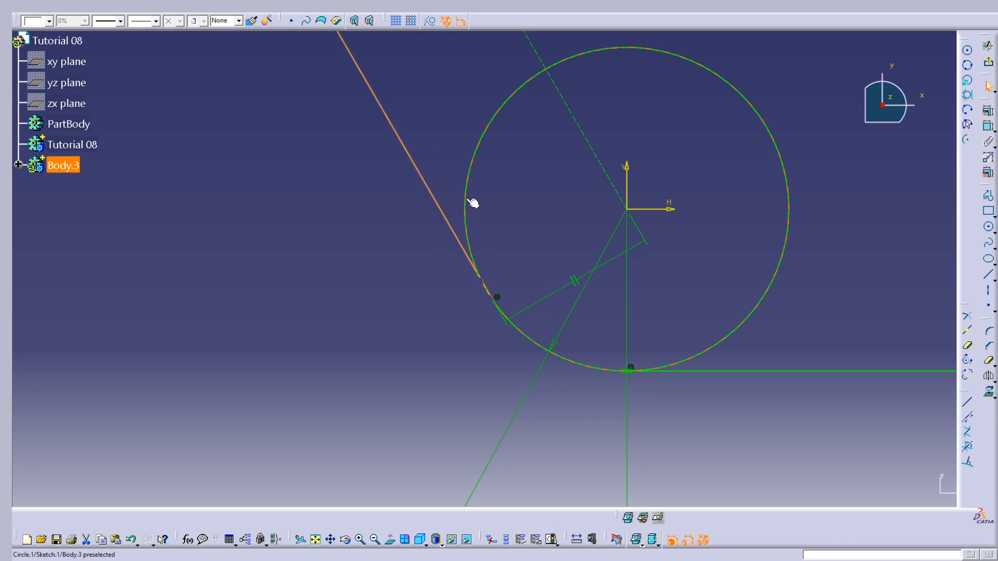
pyautogui.click(988, 110)
pyautogui.click(898, 413)
pyautogui.click(892, 491)
# - Add a tangency constraint between the outer-left slanted line and the upper-left circle
pyautogui.moveTo(688, 238)
pyautogui.mouseDown(button='middle')
pyautogui.moveTo(679, 185)
pyautogui.moveTo(740, 59)
pyautogui.moveTo(597, 207)
pyautogui.moveTo(605, 258)
pyautogui.moveTo(582, 218)
pyautogui.mouseUp(button='middle')
pyautogui.click(446, 213)
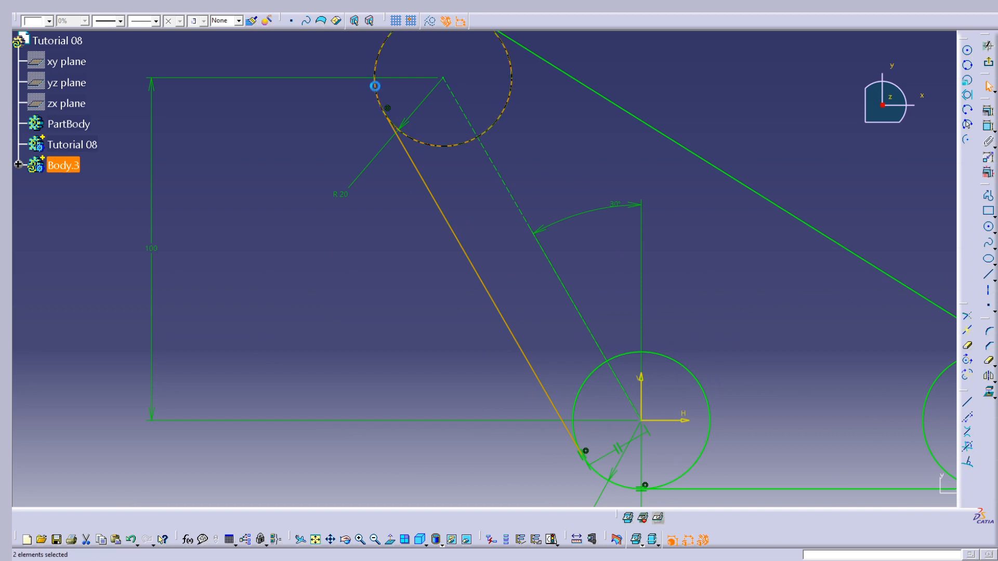
pyautogui.click(988, 112)
pyautogui.click(910, 414)
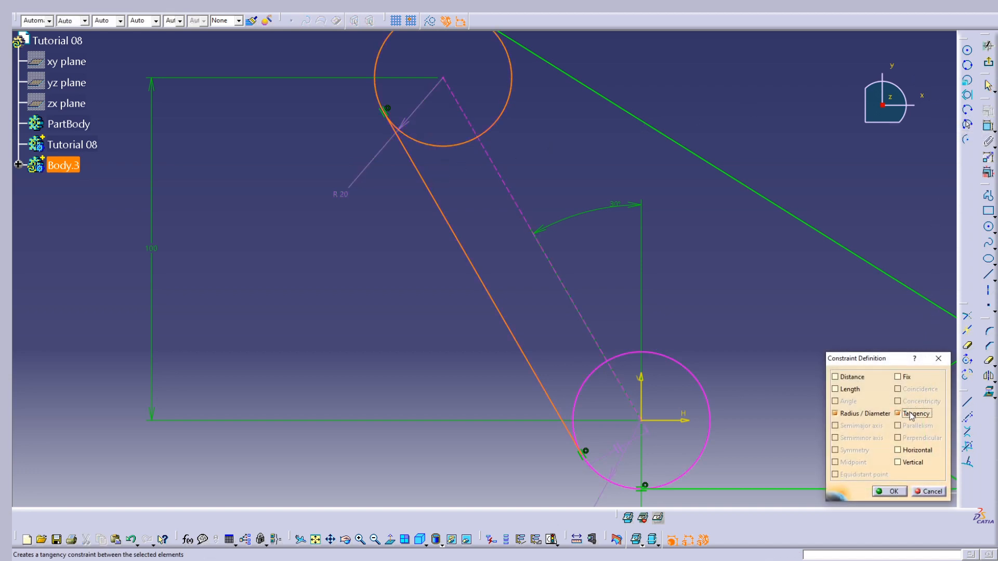
pyautogui.click(890, 492)
# - Delete the redundant parallelism constraint between the outer-left line and the construction line
pyautogui.moveTo(835, 456)
pyautogui.mouseDown(button='middle')
pyautogui.moveTo(686, 232)
pyautogui.moveTo(648, 148)
pyautogui.mouseUp(button='middle')
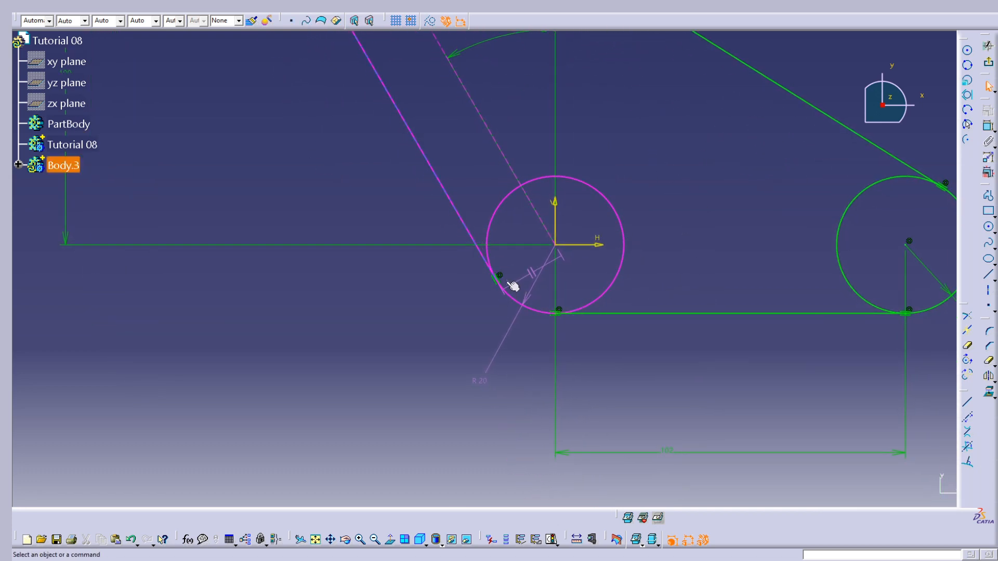
pyautogui.click(534, 272)
pyautogui.moveTo(626, 227)
pyautogui.mouseDown(button='middle')
pyautogui.moveTo(599, 334)
pyautogui.moveTo(602, 366)
pyautogui.moveTo(652, 285)
pyautogui.moveTo(644, 301)
pyautogui.moveTo(628, 271)
pyautogui.moveTo(604, 269)
pyautogui.mouseUp(button='middle')
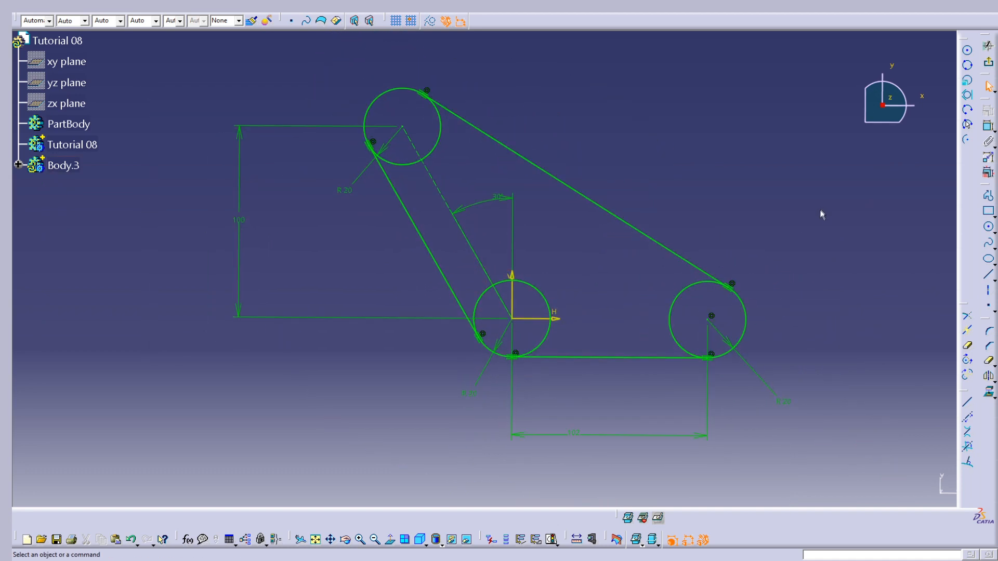
# - Try to trim away the inner arcs of the three circles with Quick Trim
pyautogui.click(966, 344)
pyautogui.click(686, 292)
pyautogui.click(542, 296)
pyautogui.click(486, 288)
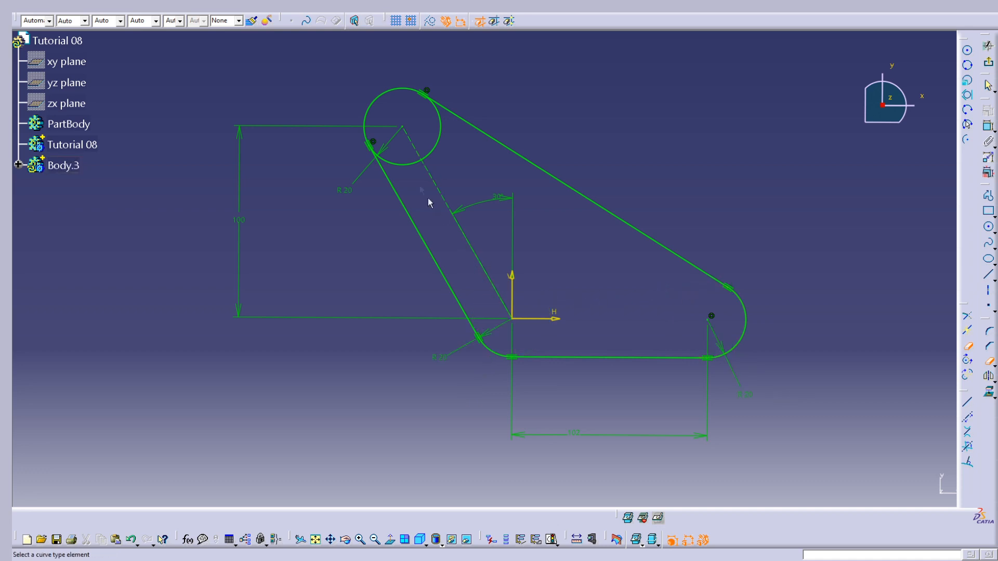
pyautogui.click(440, 126)
pyautogui.press('Escape')
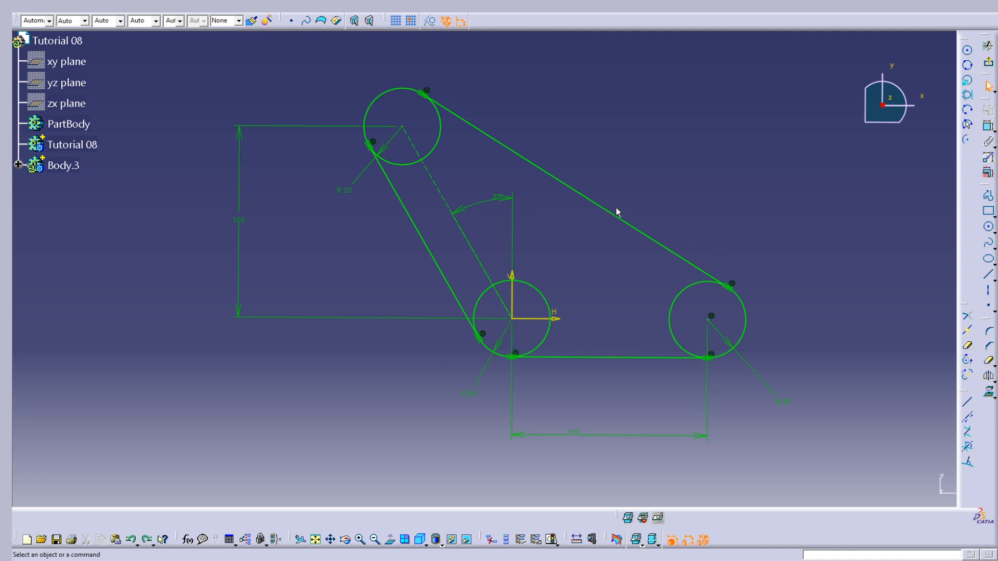
# - Replace the long upper line with a shorter line sloping from the upper-left circle down into the gap between the two lower circles
pyautogui.click(673, 250)
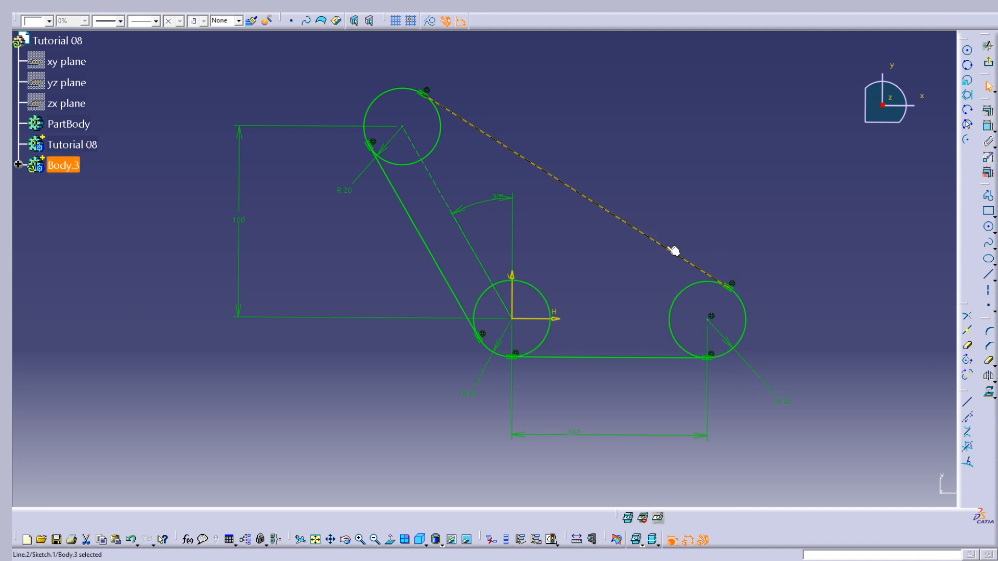
pyautogui.press('Delete')
pyautogui.click(988, 276)
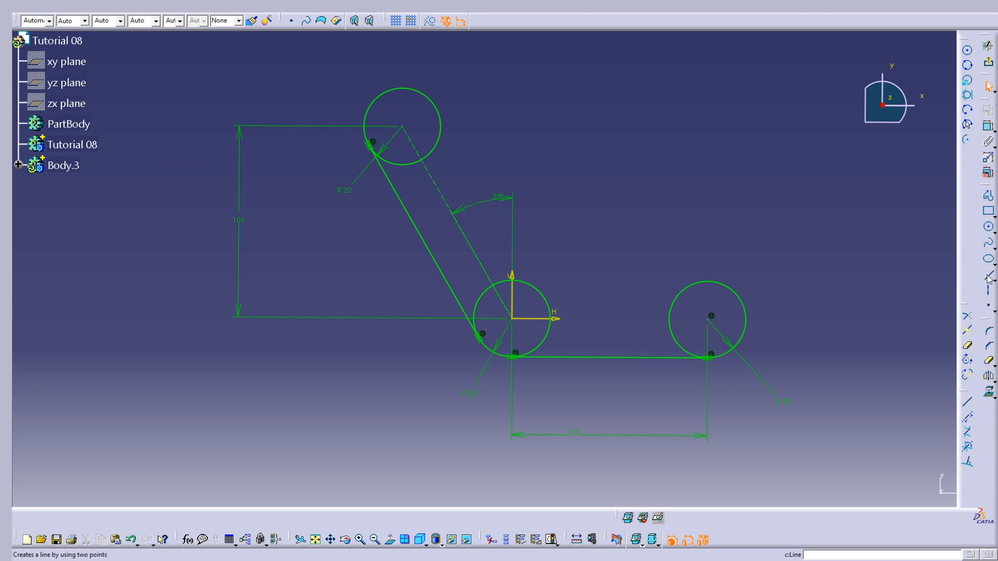
pyautogui.click(432, 100)
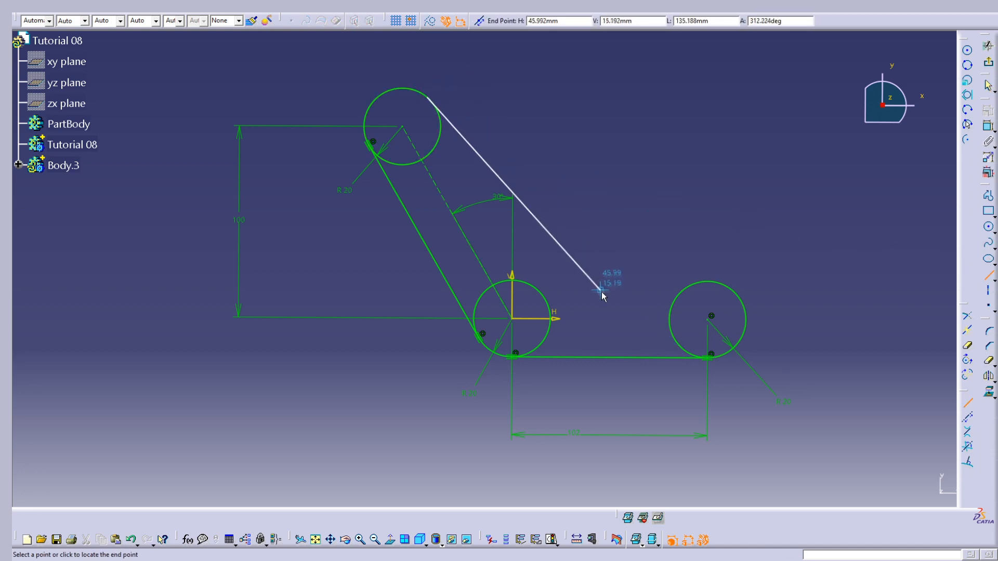
pyautogui.click(588, 295)
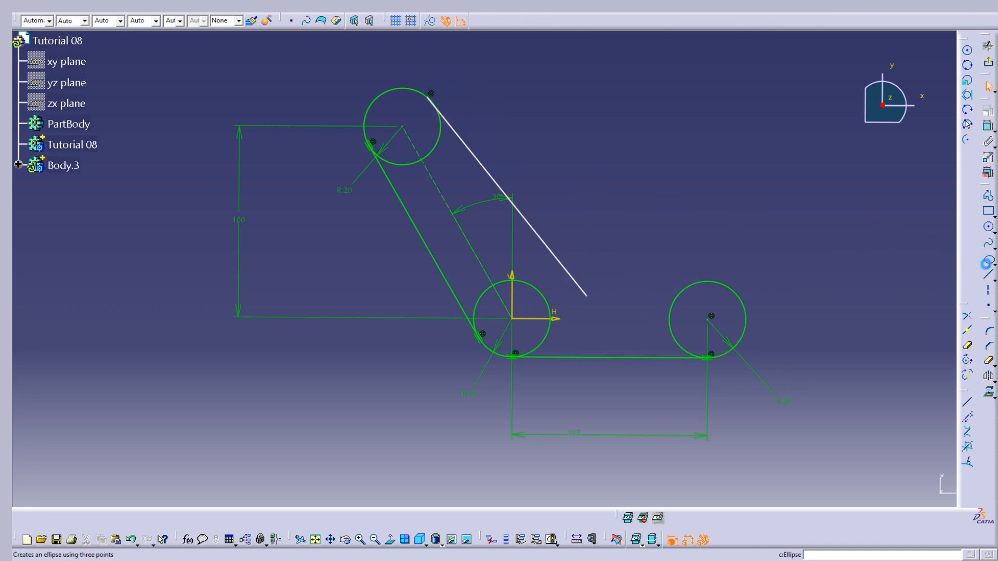
# - Draw a line from the top of the right circle toward the vertical axis, crossing the sloping line from the upper-left circle
pyautogui.click(988, 277)
pyautogui.click(710, 281)
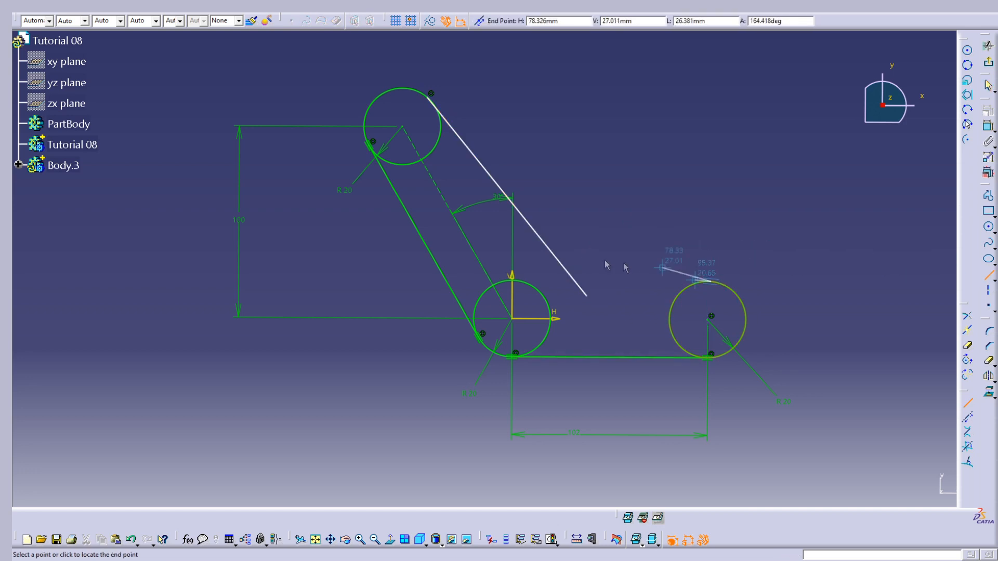
pyautogui.click(519, 253)
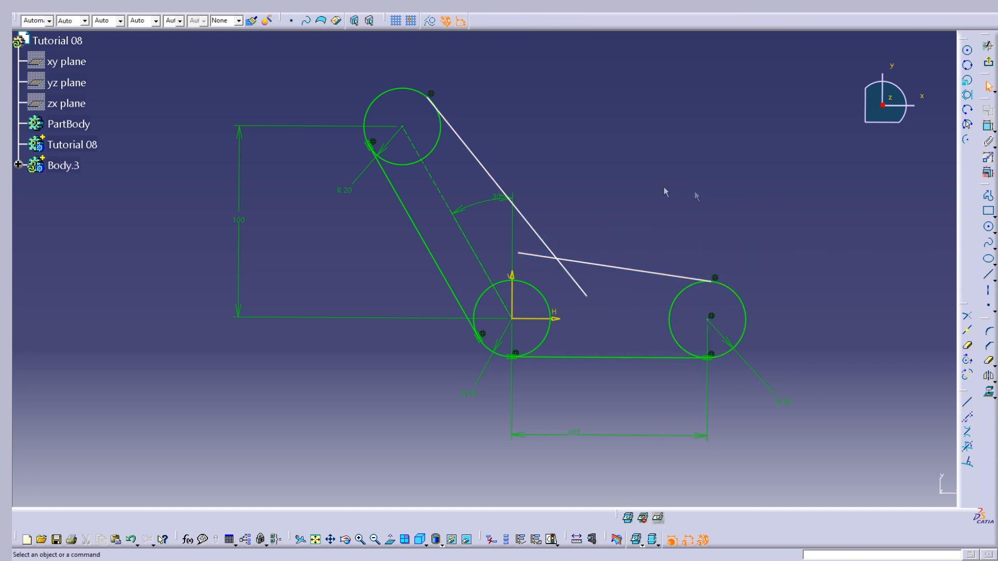
# - Constrain the sloping line on the upper-left circle to be tangent to that circle
pyautogui.click(461, 134)
pyautogui.keyDown('ctrl'); pyautogui.click(423, 94); pyautogui.keyUp('ctrl')
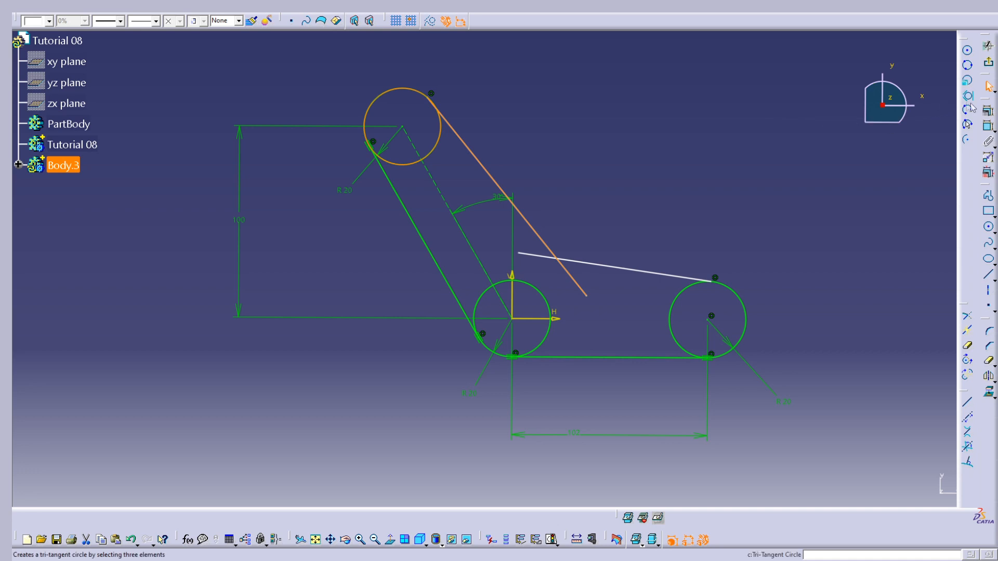
pyautogui.click(987, 110)
pyautogui.click(897, 413)
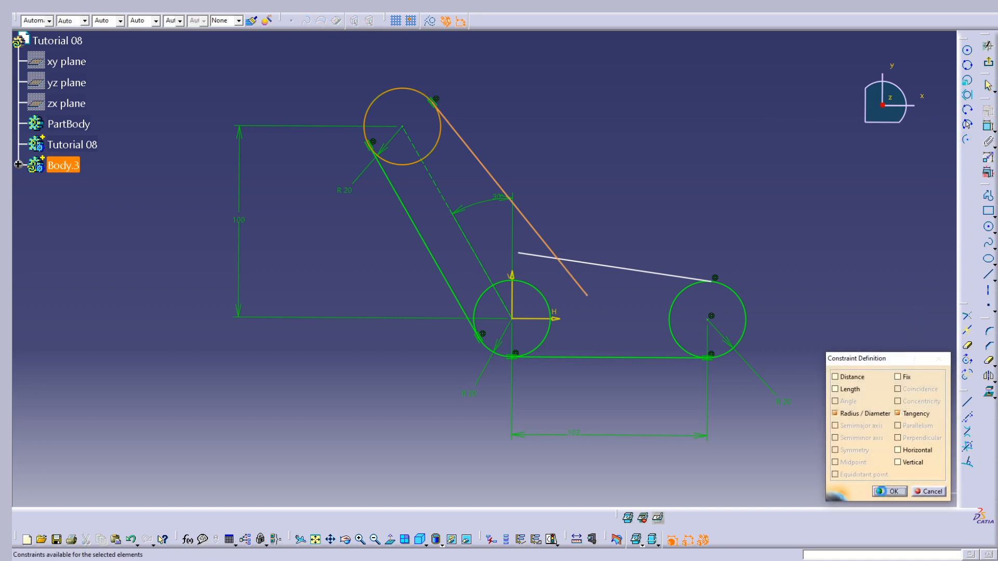
pyautogui.click(885, 492)
# - Constrain the upper line on the right circle to be tangent to that circle
pyautogui.click(689, 276)
pyautogui.keyDown('ctrl'); pyautogui.click(729, 288); pyautogui.keyUp('ctrl')
pyautogui.click(987, 110)
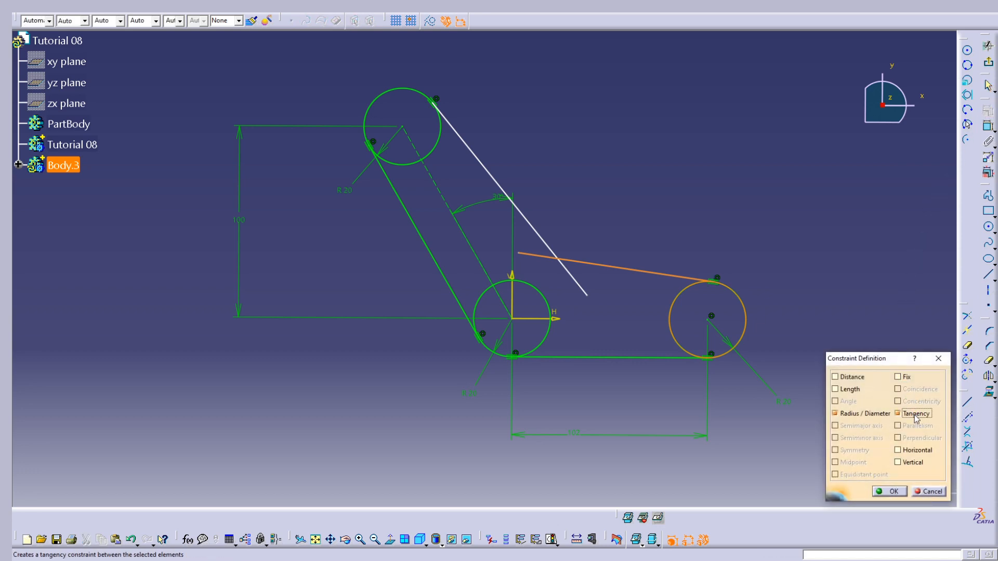
pyautogui.click(889, 491)
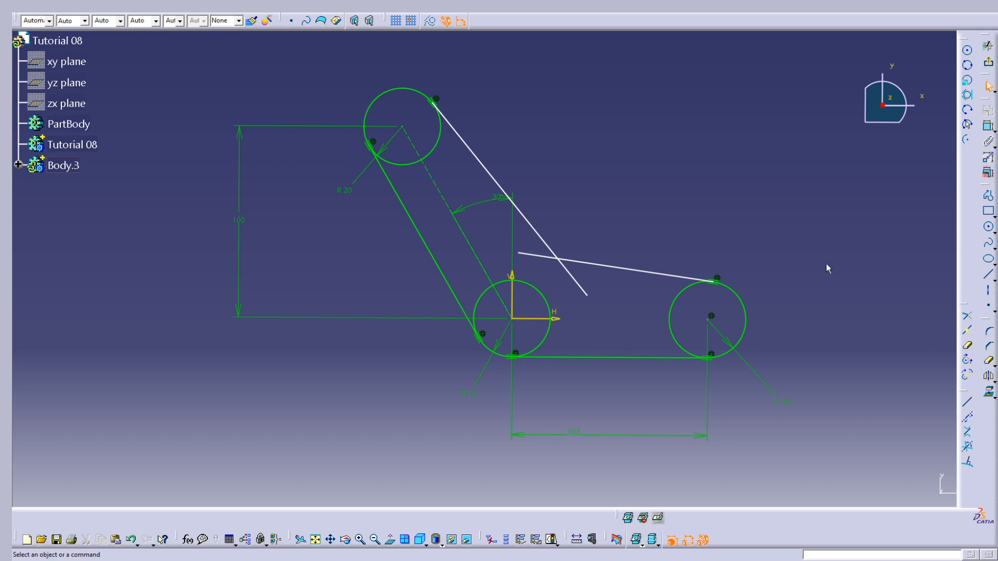
# - Round the intersection of the two crossing upper lines with a Corner, trimming both lines to the arc
pyautogui.click(989, 307)
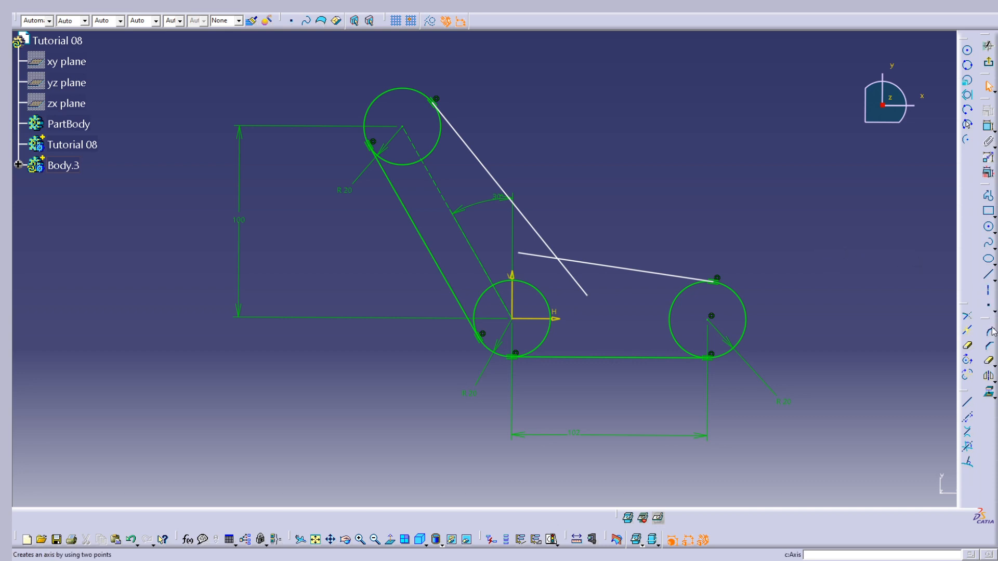
pyautogui.click(990, 335)
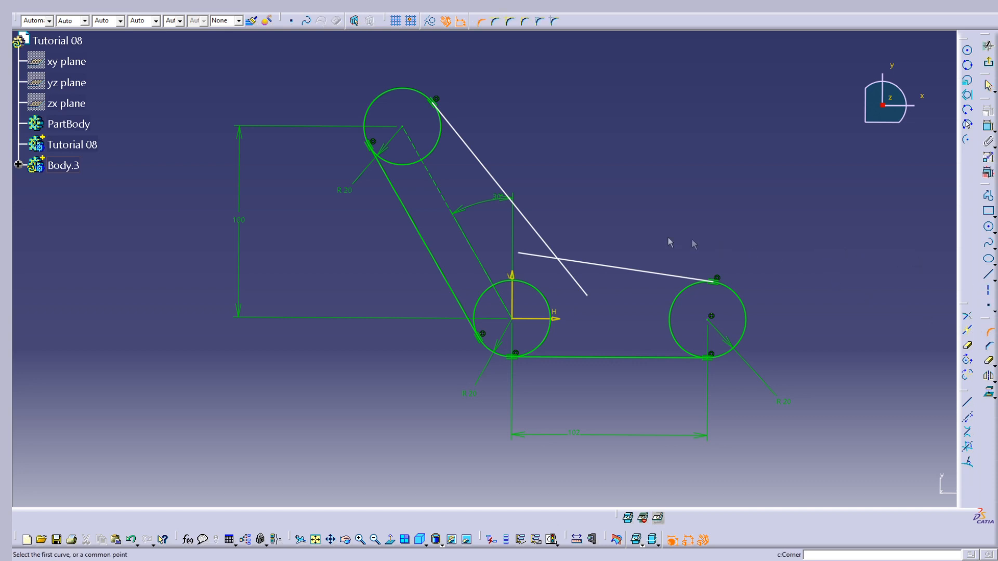
pyautogui.click(602, 267)
pyautogui.click(536, 227)
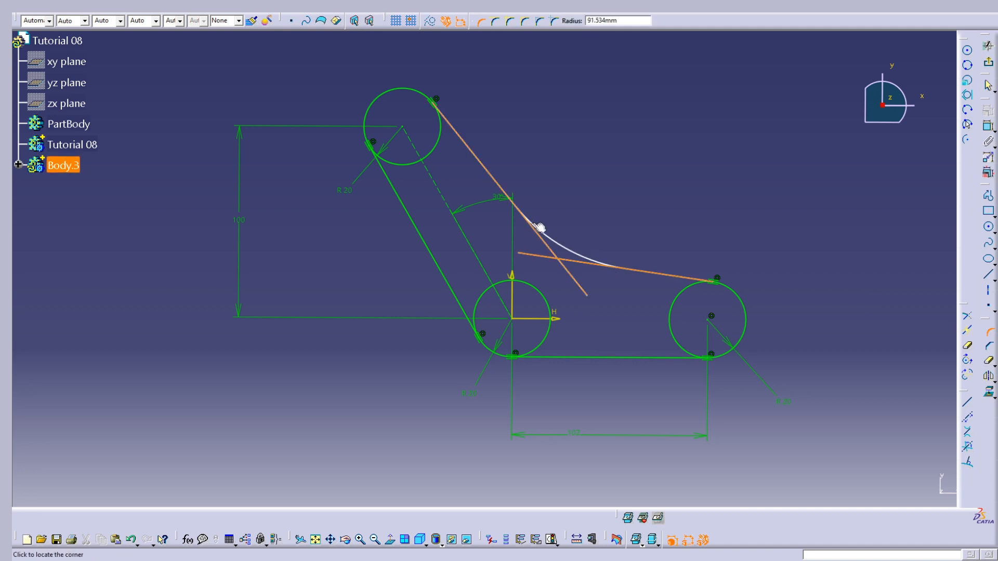
pyautogui.click(553, 245)
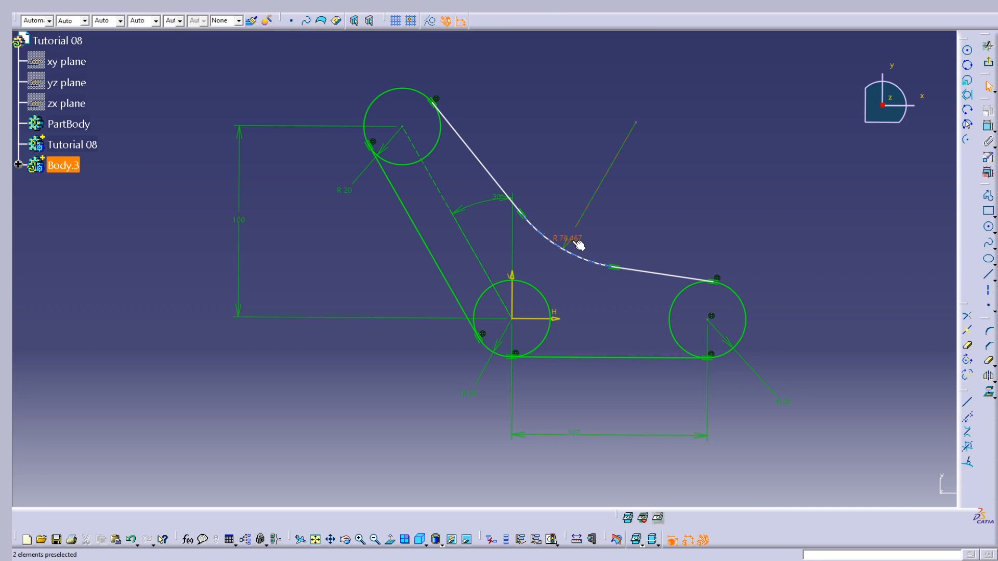
# - Set the radius of the corner between the two upper lines to 20 mm
pyautogui.doubleClick(574, 239)
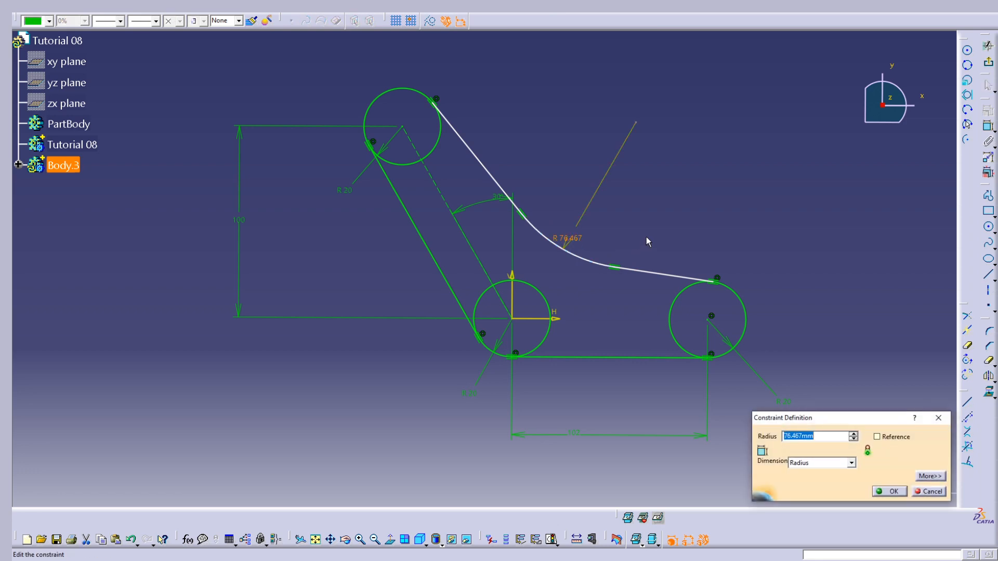
pyautogui.write('12')
pyautogui.press('Return')
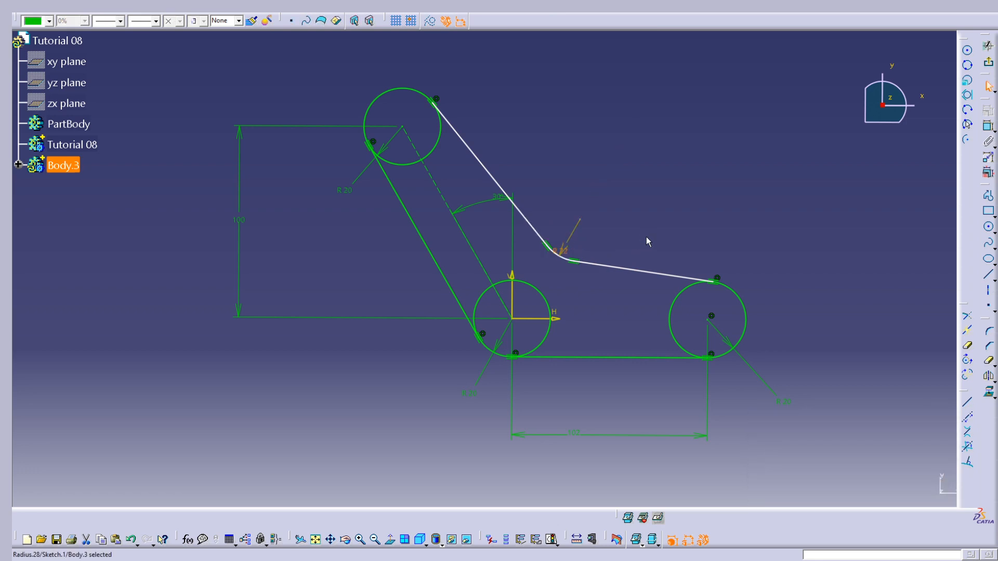
# - Draw a construction circle centred on the origin around the lower-left circle, reaching close to the corner arc
pyautogui.moveTo(726, 214)
pyautogui.mouseDown(button='middle')
pyautogui.moveTo(735, 160)
pyautogui.moveTo(731, 172)
pyautogui.mouseUp(button='middle')
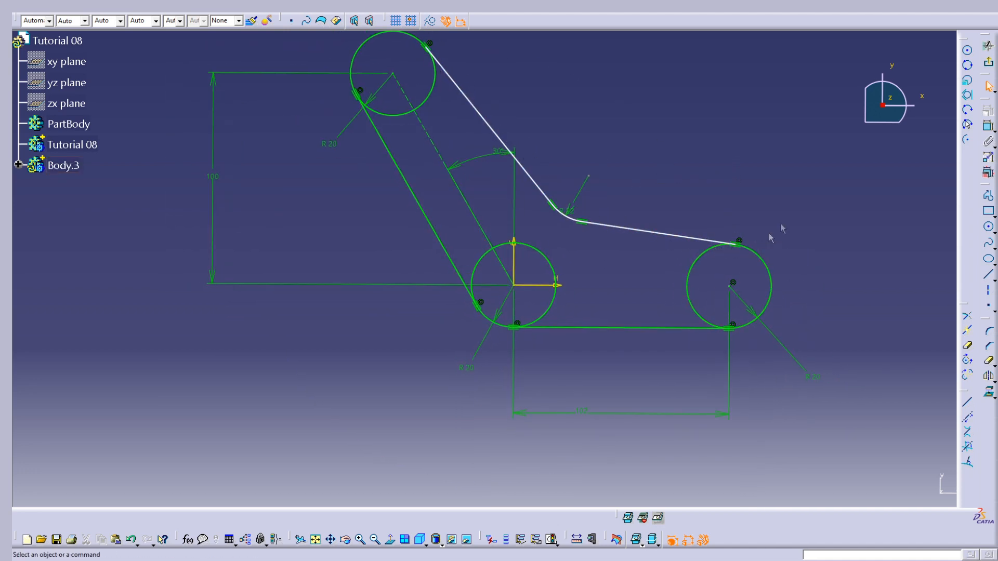
pyautogui.click(988, 227)
pyautogui.click(513, 285)
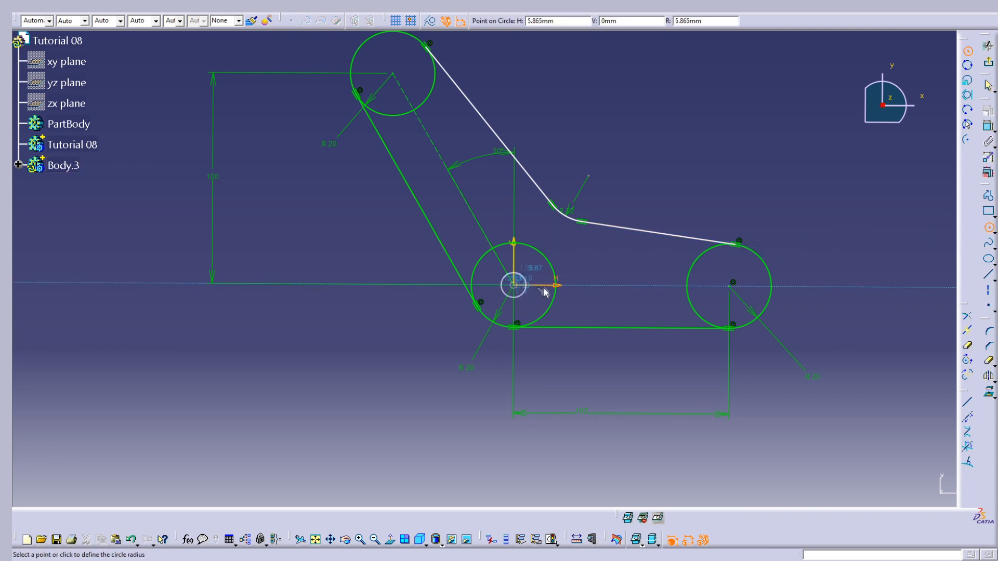
pyautogui.click(588, 263)
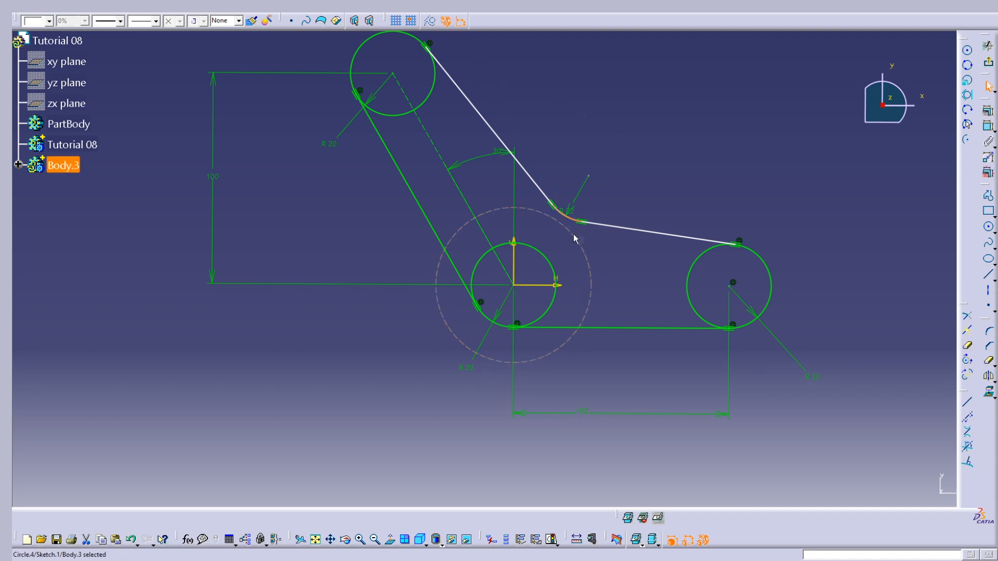
# - Constrain the construction circle around the origin to be tangent to the corner arc
pyautogui.keyDown('ctrl'); pyautogui.click(573, 236); pyautogui.keyUp('ctrl')
pyautogui.click(988, 112)
pyautogui.click(913, 415)
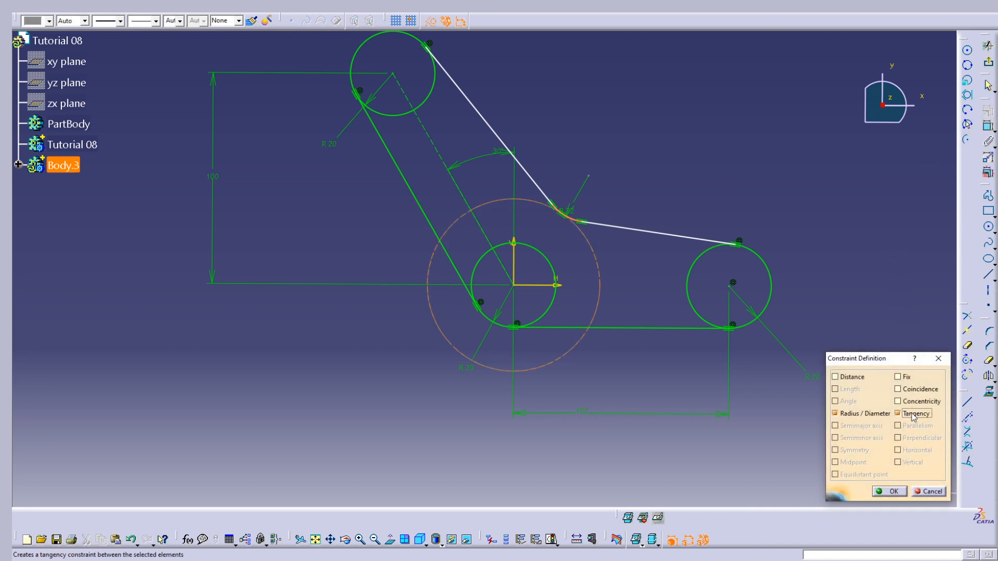
pyautogui.click(890, 491)
# - Dimension the radius of the construction circle and set it to 40 mm
pyautogui.click(987, 127)
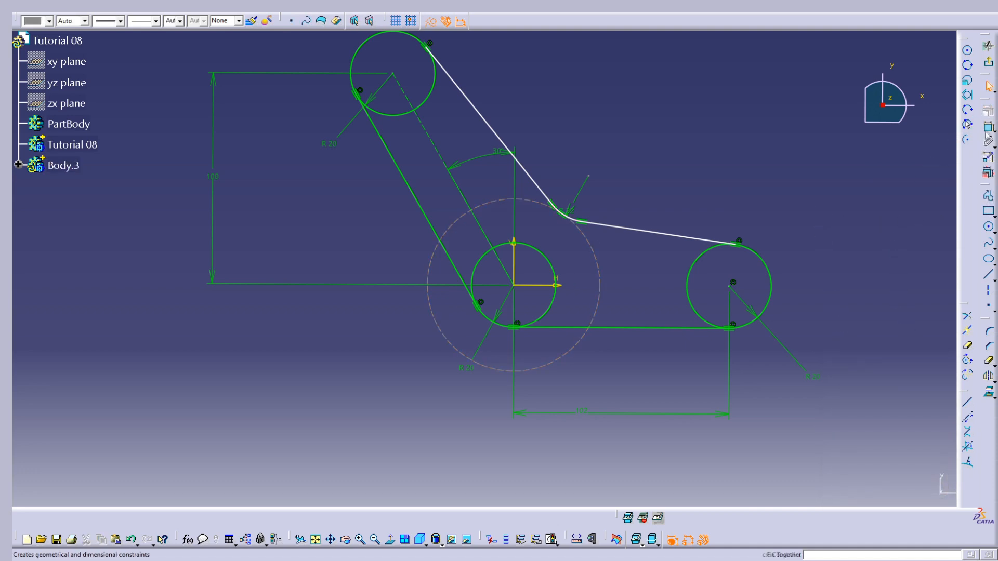
pyautogui.click(597, 259)
pyautogui.click(624, 276)
pyautogui.doubleClick(622, 274)
pyautogui.write('40')
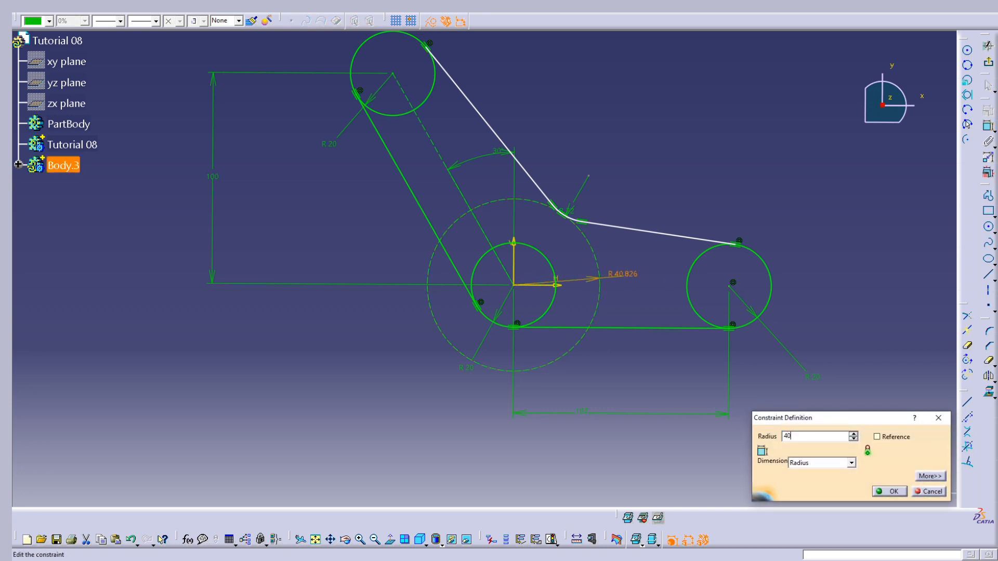
pyautogui.press('Return')
pyautogui.moveTo(527, 180); pyautogui.dragTo(453, 154)
pyautogui.moveTo(673, 183); pyautogui.dragTo(499, 129)
pyautogui.click(754, 171)
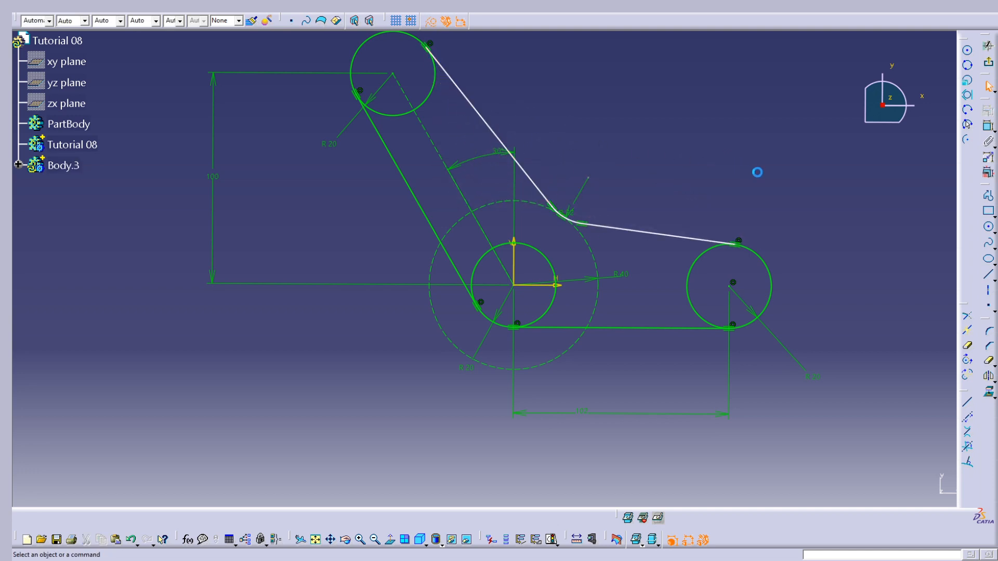
# - Dimension the horizontal distance from the vertical axis to the corner arc's centre and set it to 40 mm
pyautogui.click(591, 178)
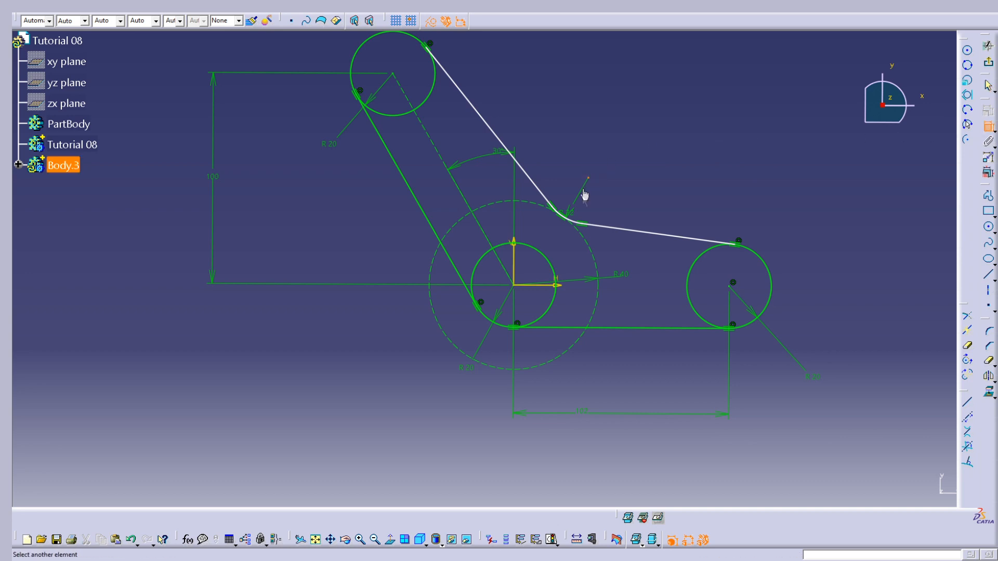
pyautogui.click(514, 257)
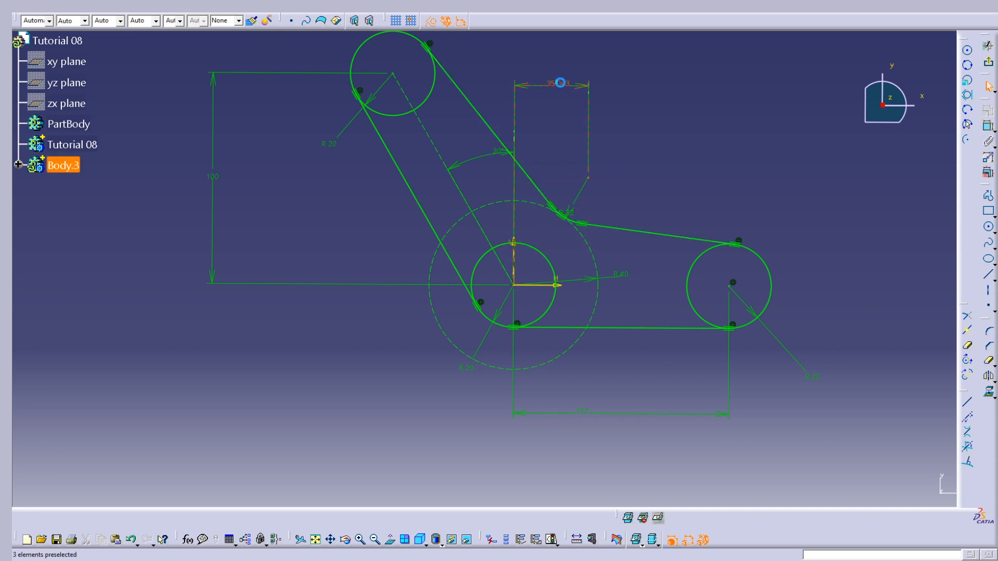
pyautogui.doubleClick(560, 82)
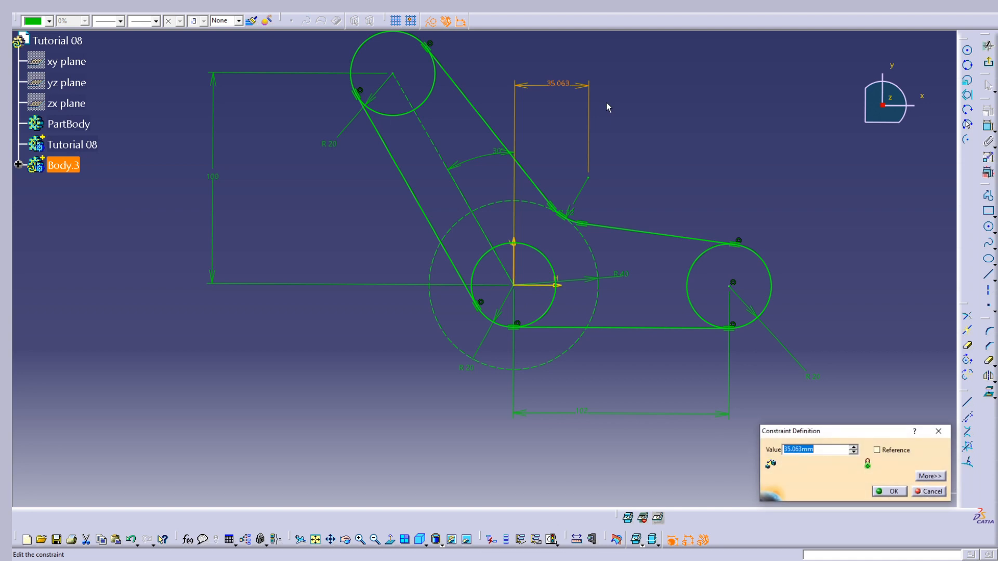
pyautogui.write('40')
pyautogui.press('Return')
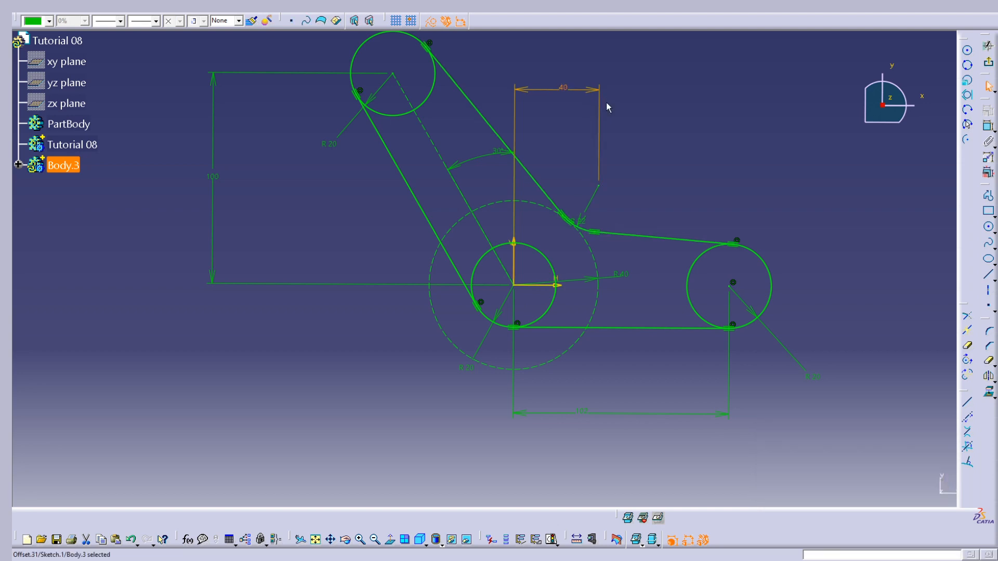
pyautogui.click(606, 102)
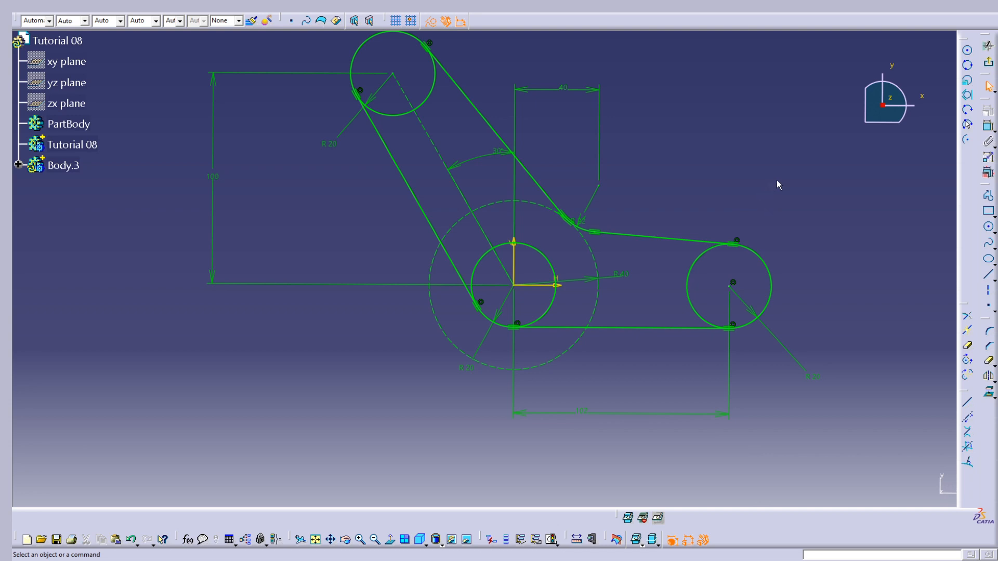
# - Trim away the inner arcs of the three 20 mm radius circles with Quick Trim, leaving one closed outline
pyautogui.moveTo(762, 186); pyautogui.dragTo(744, 239, button='middle')
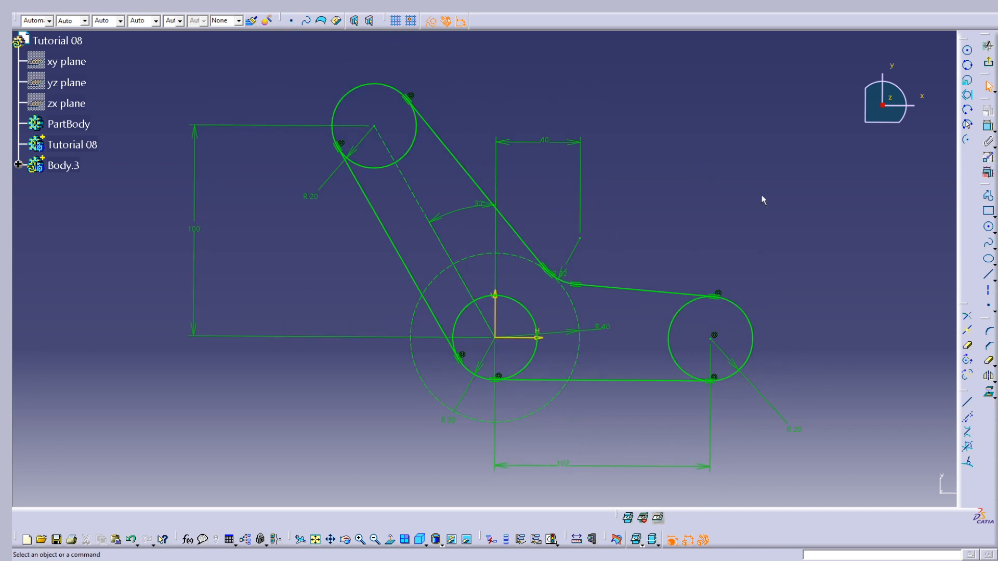
pyautogui.click(967, 346)
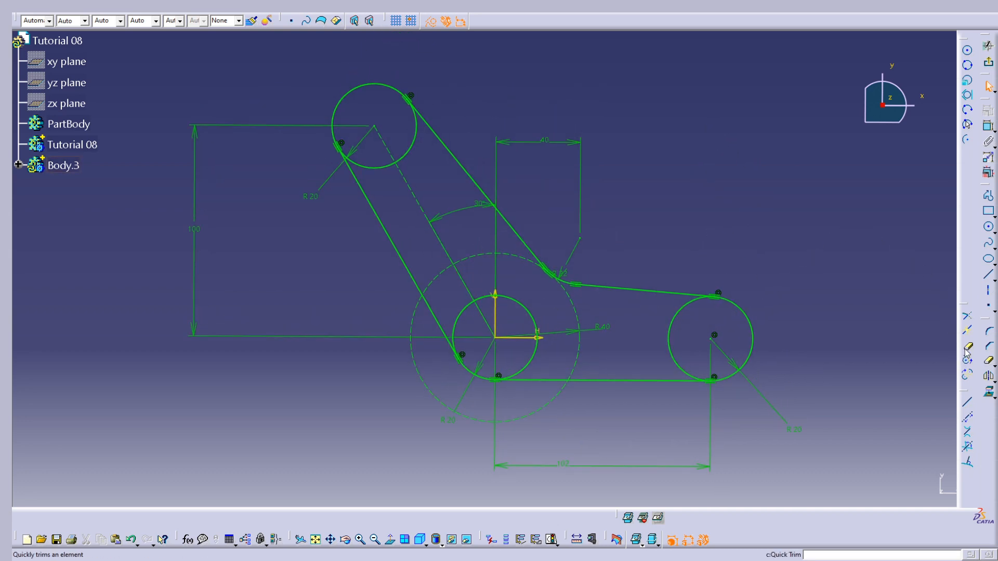
pyautogui.click(685, 315)
pyautogui.click(535, 327)
pyautogui.click(462, 309)
pyautogui.click(413, 148)
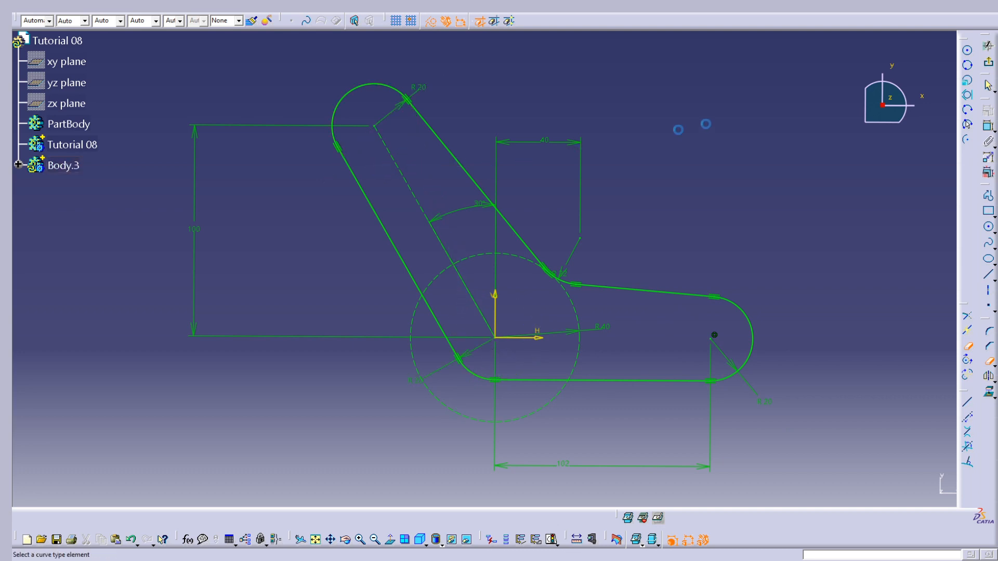
# - Exit the finished profile sketch and return to the 3D part
pyautogui.click(987, 62)
pyautogui.click(728, 291)
pyautogui.moveTo(442, 332)
pyautogui.keyDown('ctrl'); pyautogui.mouseDown(button='middle')
pyautogui.moveTo(496, 421)
pyautogui.moveTo(546, 407)
pyautogui.moveTo(730, 259)
pyautogui.moveTo(670, 307)
pyautogui.mouseUp(button='middle'); pyautogui.keyUp('ctrl')
pyautogui.moveTo(670, 306)
pyautogui.keyDown('ctrl'); pyautogui.mouseDown(button='middle')
pyautogui.moveTo(646, 229)
pyautogui.moveTo(407, 274)
pyautogui.moveTo(416, 270)
pyautogui.mouseUp(button='middle'); pyautogui.keyUp('ctrl')
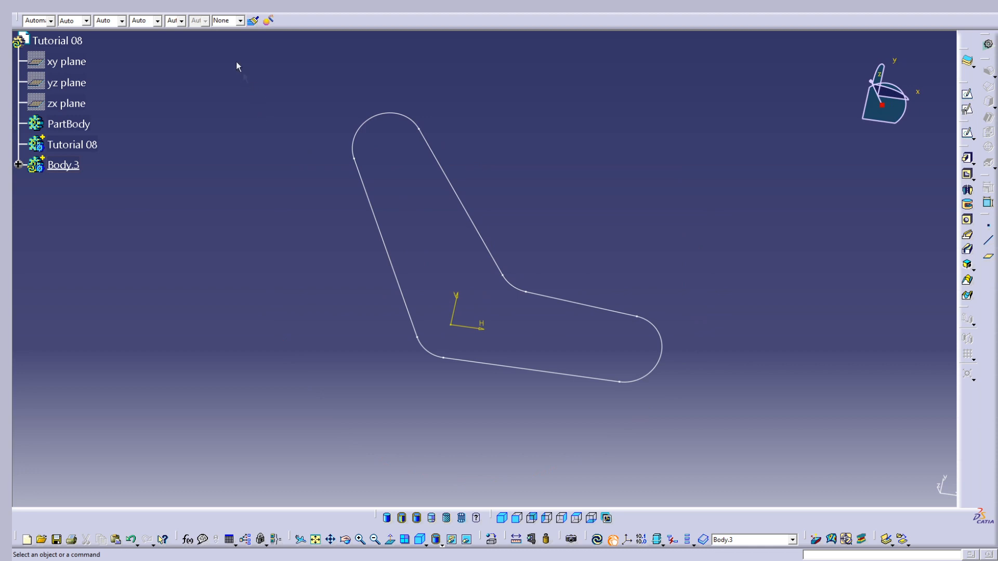
# - Insert a new body and paste a copy of Sketch.1 from Body.3 into it
pyautogui.click(183, 12)
pyautogui.click(209, 27)
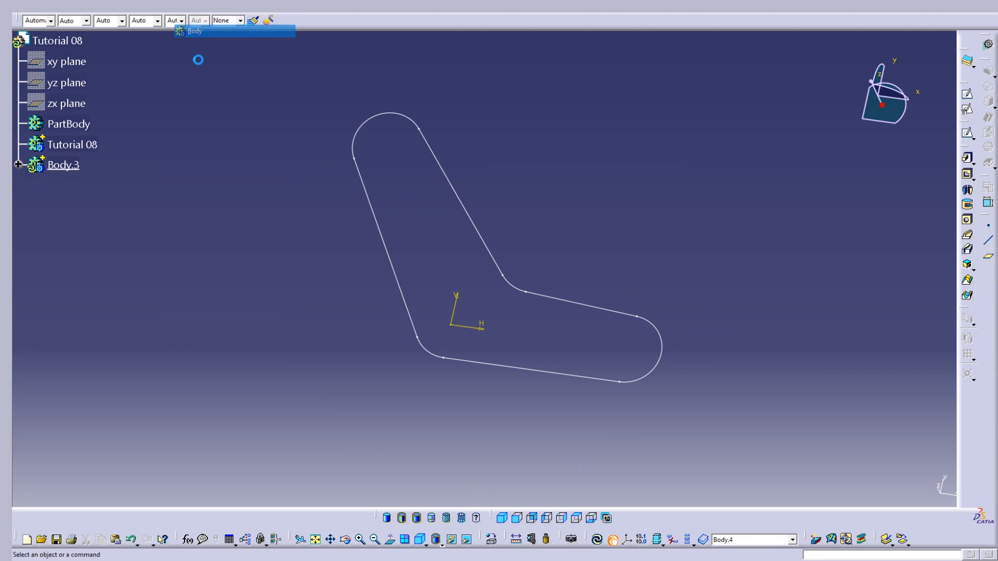
pyautogui.click(63, 166)
pyautogui.click(78, 186)
pyautogui.rightClick(76, 183)
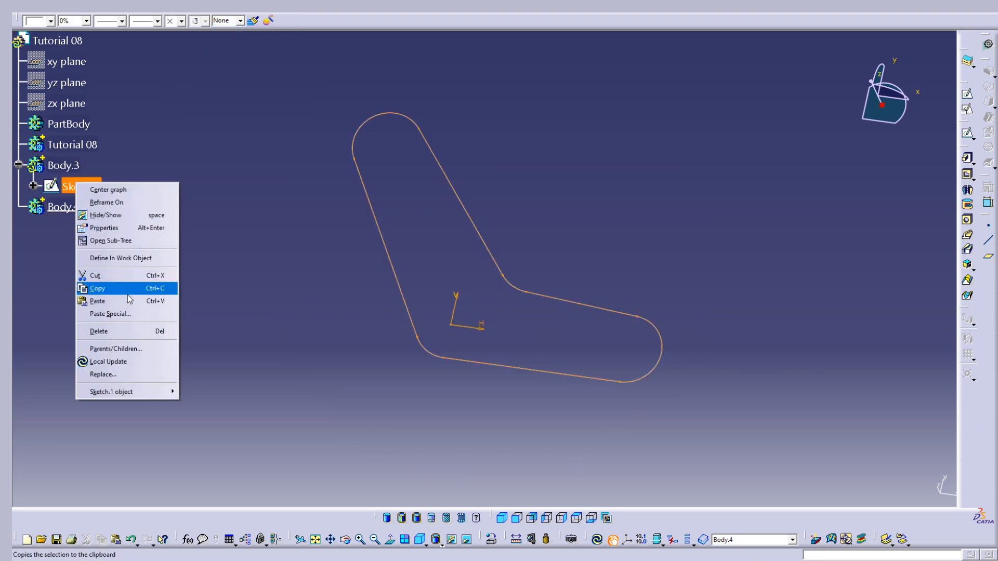
pyautogui.click(97, 288)
pyautogui.click(77, 207)
pyautogui.rightClick(70, 207)
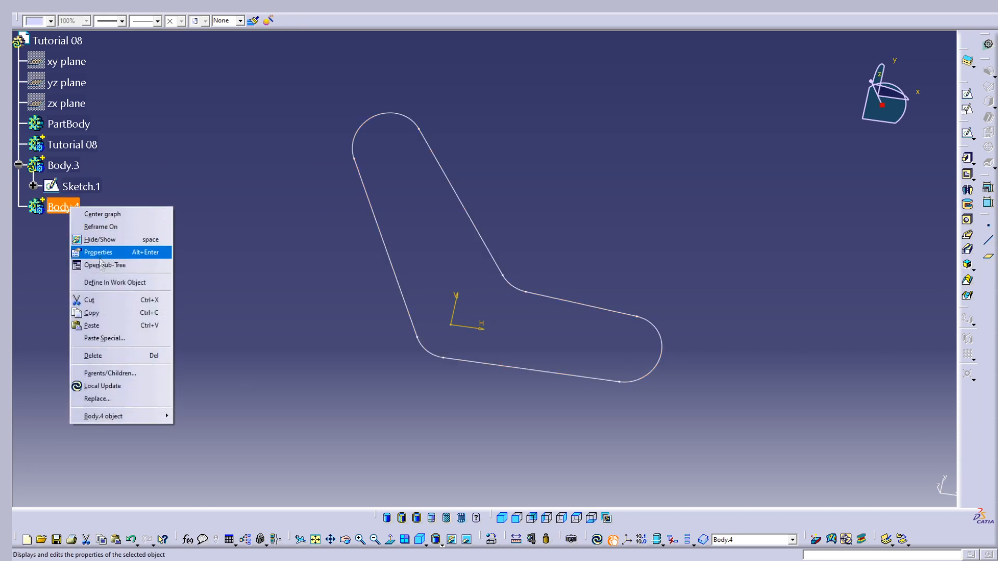
pyautogui.click(102, 325)
# - Hide Sketch.1 in Body.3 and open the copied sketch in Body.4 for editing
pyautogui.rightClick(76, 187)
pyautogui.press('Escape')
pyautogui.click(67, 207)
pyautogui.doubleClick(82, 229)
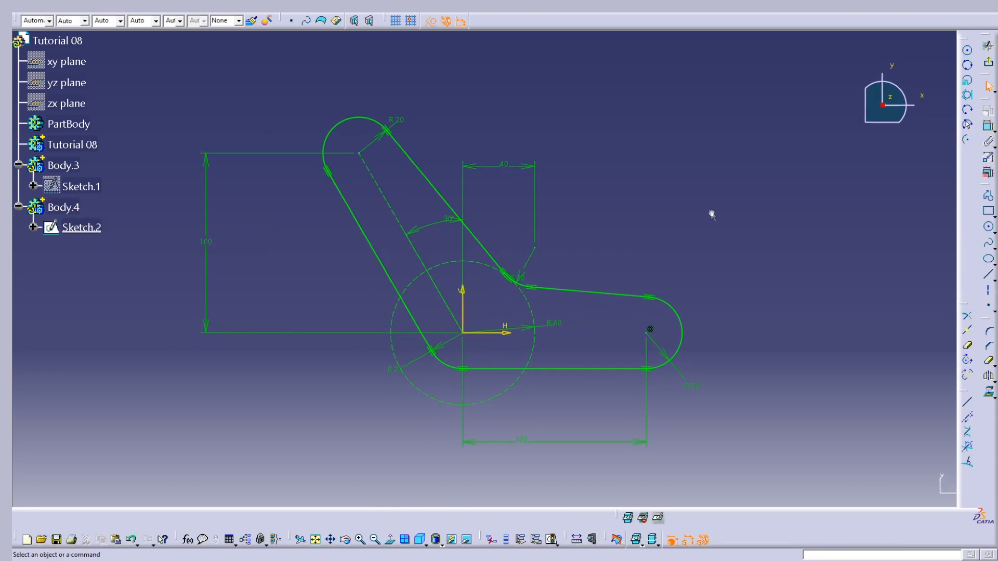
# - Convert all lines and arcs of the copied sketch's outer profile to construction elements
pyautogui.scroll(5, 471, 274)
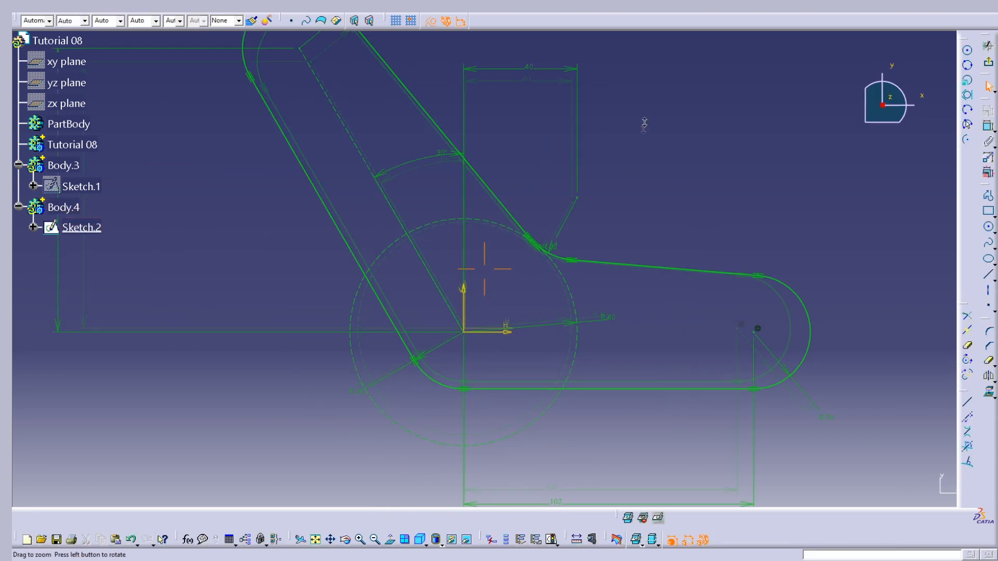
pyautogui.click(578, 255)
pyautogui.moveTo(407, 67); pyautogui.dragTo(479, 174, button='middle')
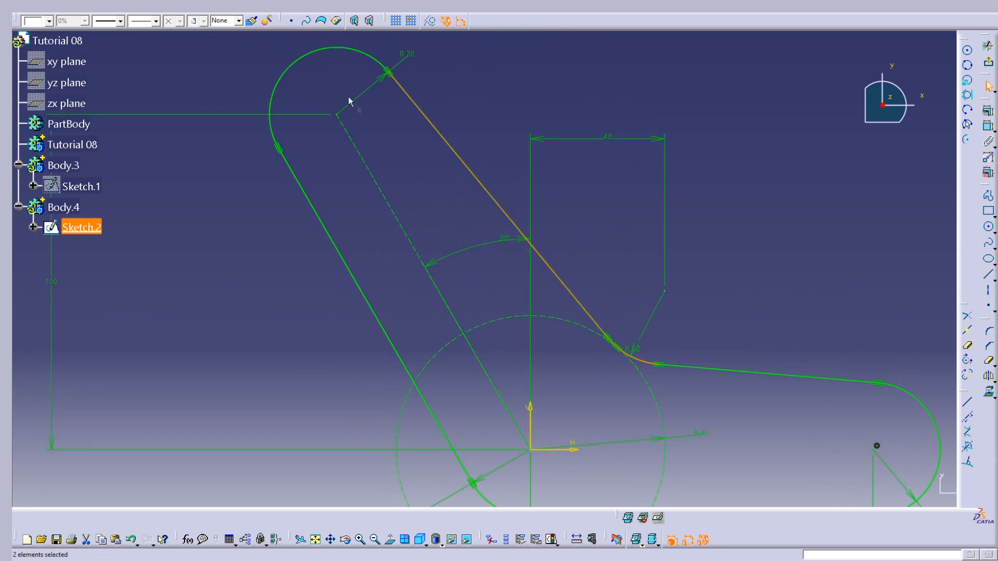
pyautogui.moveTo(548, 246); pyautogui.dragTo(407, 49, button='middle')
pyautogui.keyDown('ctrl'); pyautogui.click(353, 311); pyautogui.keyUp('ctrl')
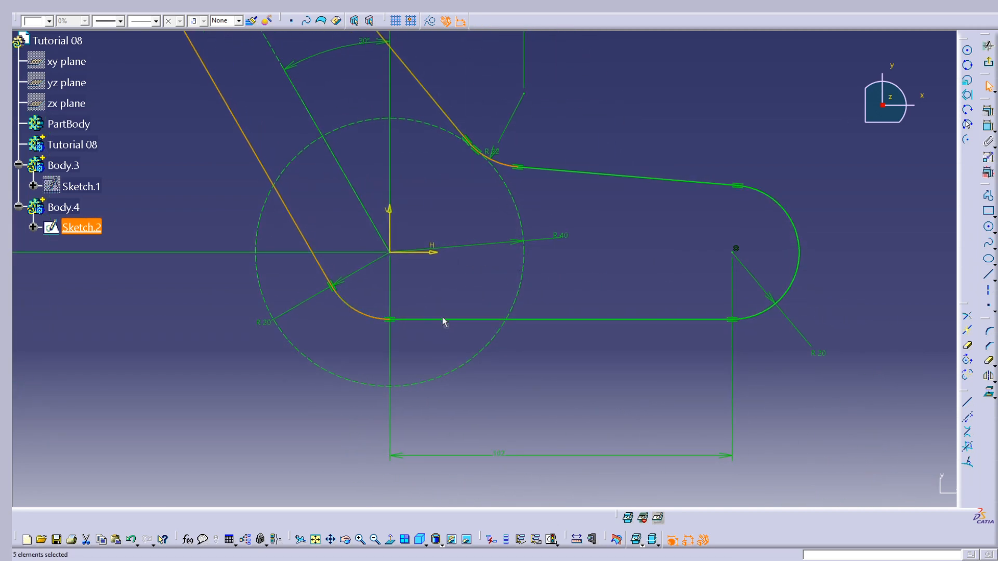
pyautogui.keyDown('ctrl'); pyautogui.click(795, 278); pyautogui.keyUp('ctrl')
pyautogui.keyDown('ctrl'); pyautogui.click(679, 181); pyautogui.keyUp('ctrl')
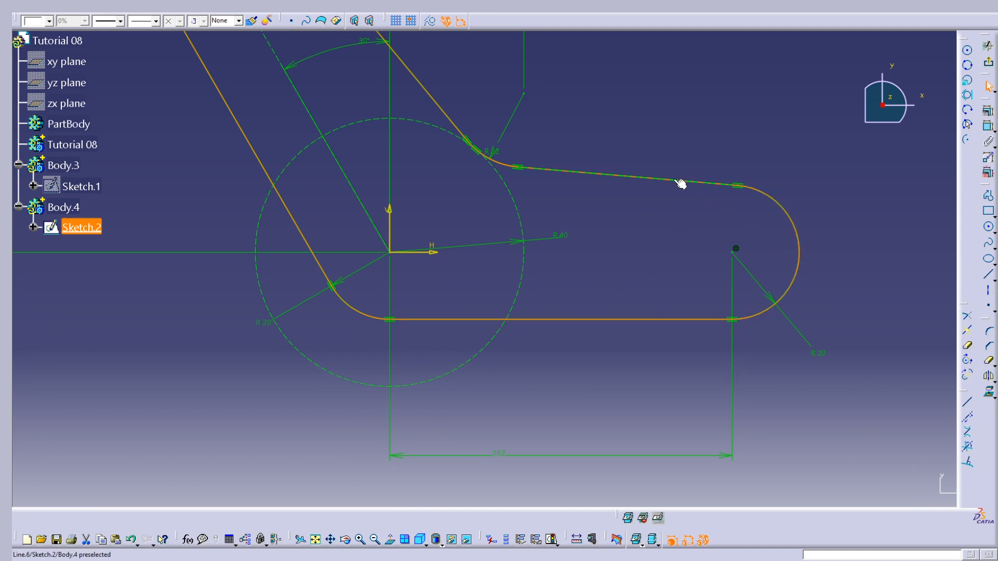
pyautogui.click(431, 21)
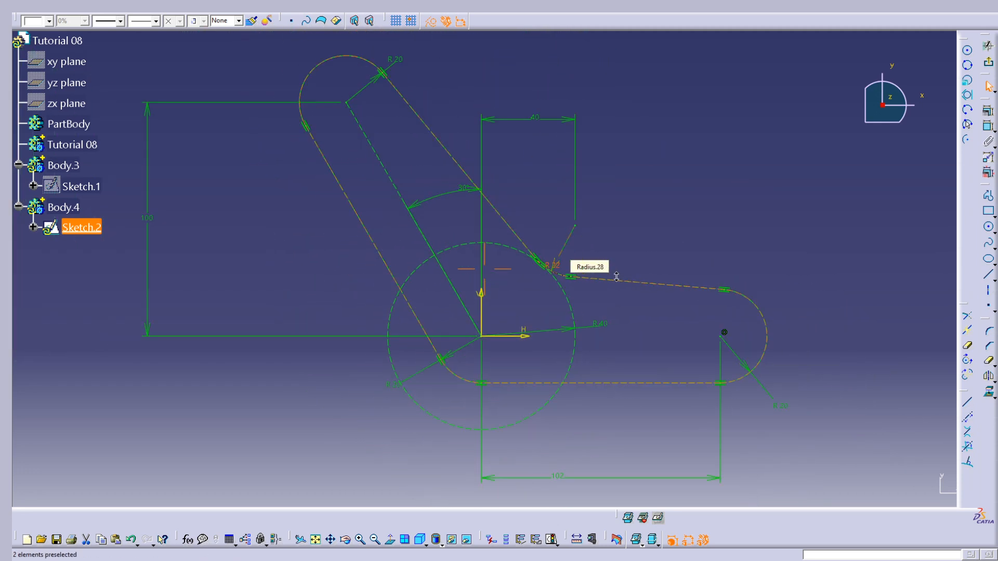
# - Draw three circles centred on the right end arc's centre, the sketch origin and the upper end arc's centre
pyautogui.click(988, 227)
pyautogui.click(721, 341)
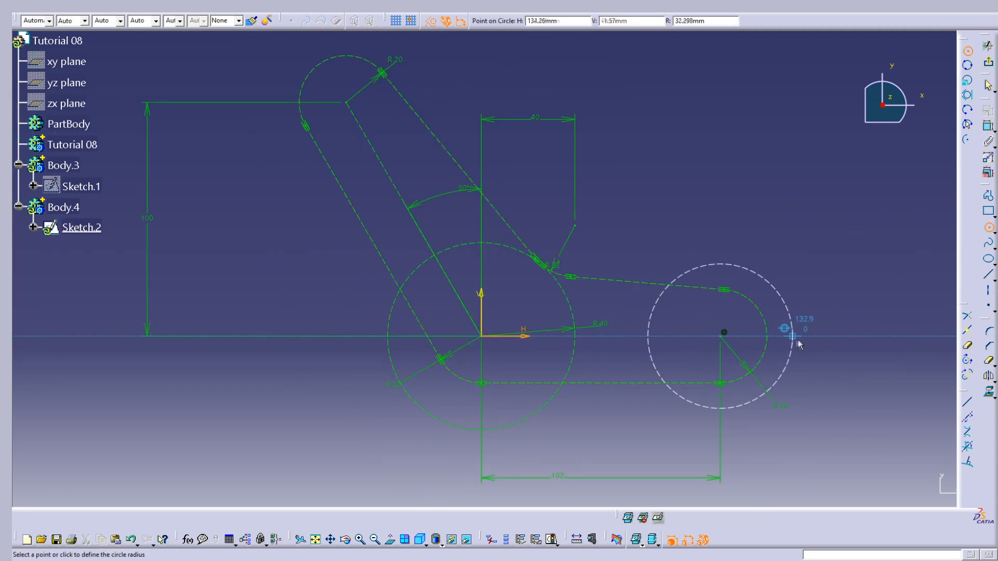
pyautogui.click(799, 325)
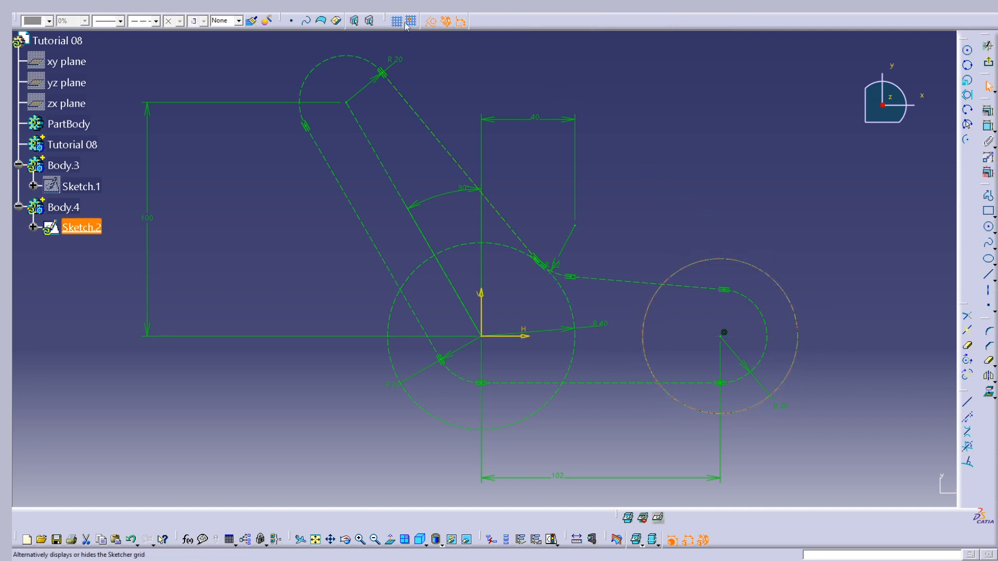
pyautogui.click(988, 227)
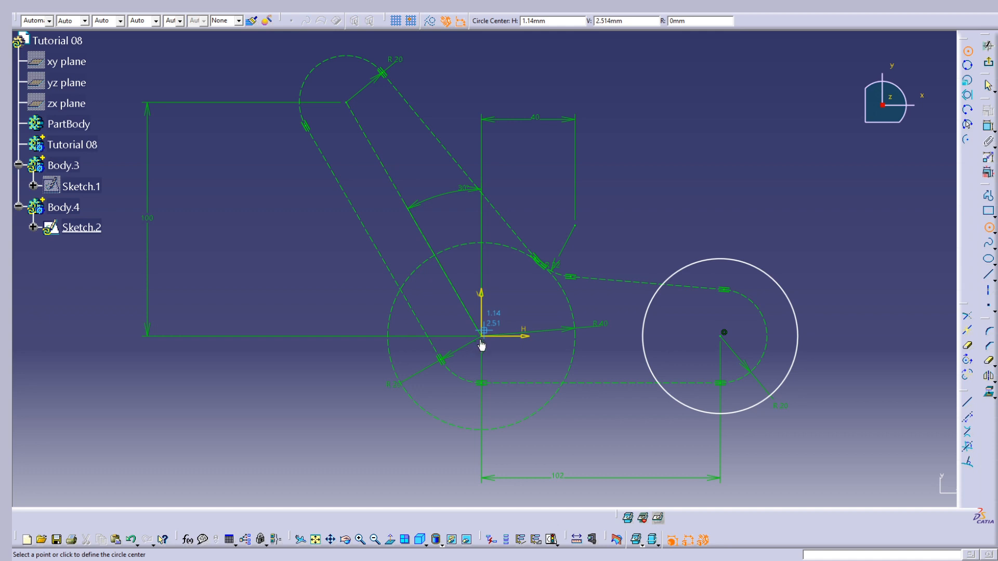
pyautogui.moveTo(588, 291)
pyautogui.mouseDown(button='middle')
pyautogui.moveTo(639, 154)
pyautogui.moveTo(670, 125)
pyautogui.mouseUp(button='middle')
pyautogui.moveTo(669, 125); pyautogui.dragTo(509, 312, button='middle')
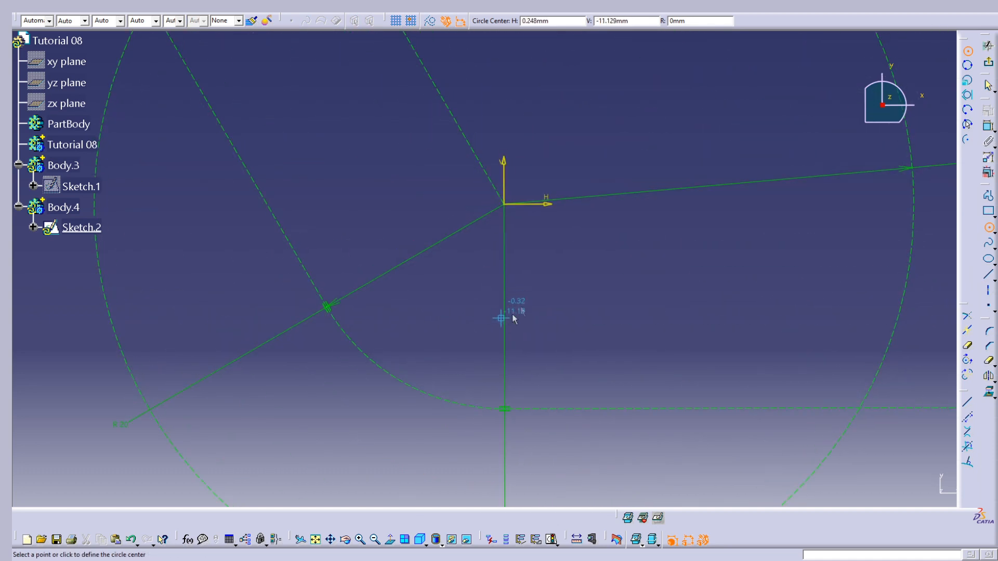
pyautogui.click(506, 210)
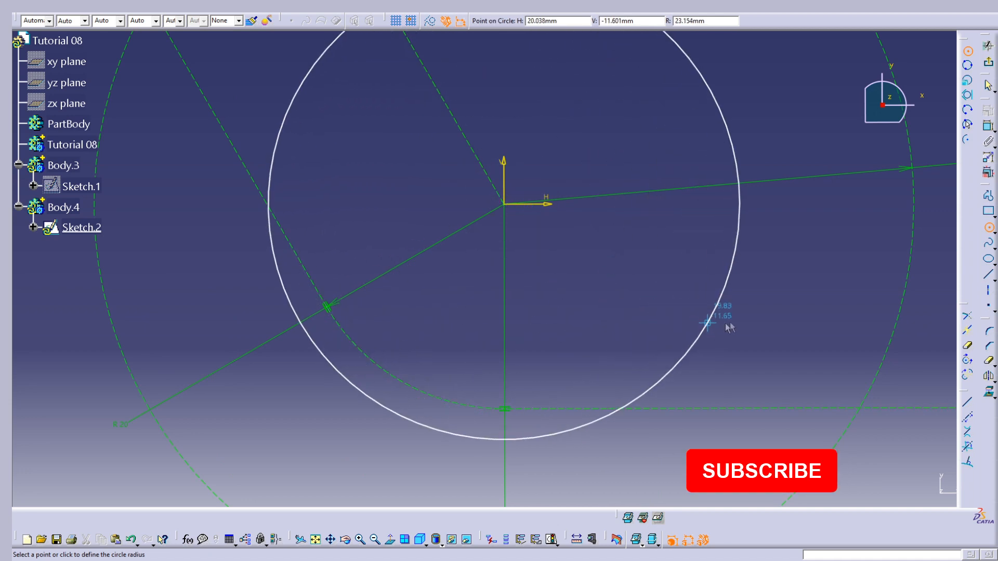
pyautogui.click(757, 296)
pyautogui.moveTo(757, 296)
pyautogui.mouseDown(button='middle')
pyautogui.moveTo(697, 349)
pyautogui.moveTo(711, 436)
pyautogui.mouseUp(button='middle')
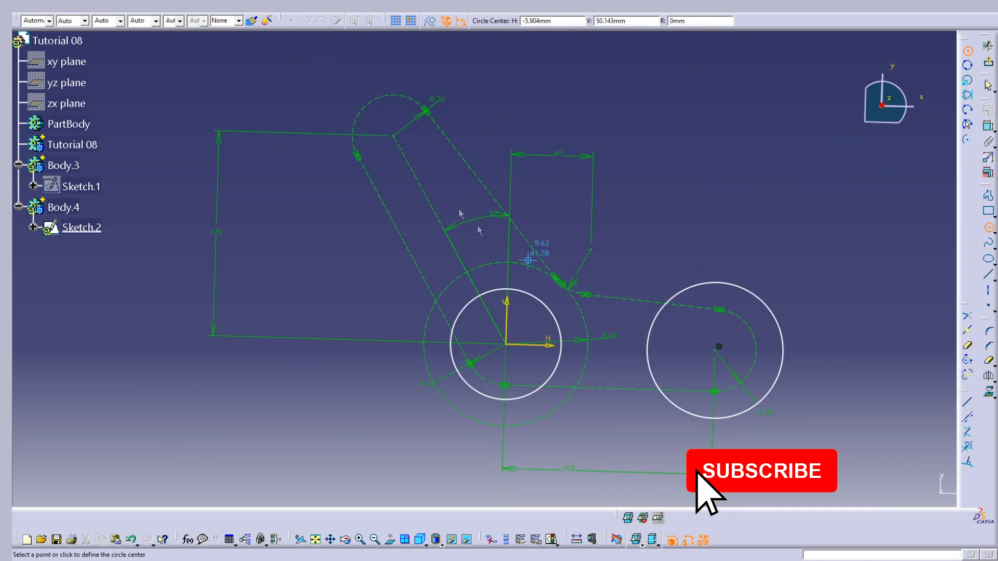
pyautogui.click(393, 137)
pyautogui.click(313, 111)
pyautogui.press('Escape')
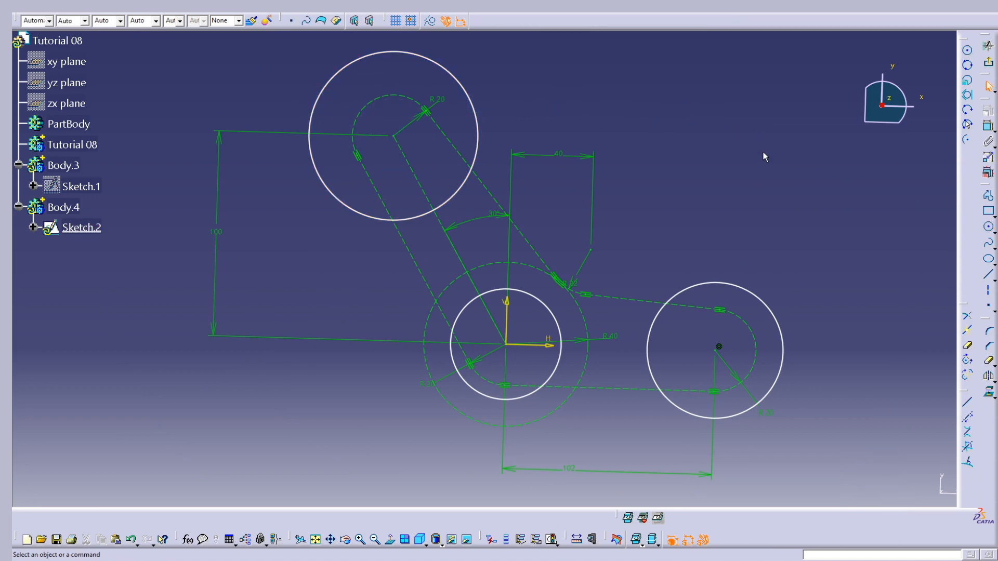
# - Dimension the right-end circle with a radius of 20 mm
pyautogui.click(987, 125)
pyautogui.click(774, 316)
pyautogui.click(809, 280)
pyautogui.doubleClick(809, 277)
pyautogui.write('20')
pyautogui.press('Return')
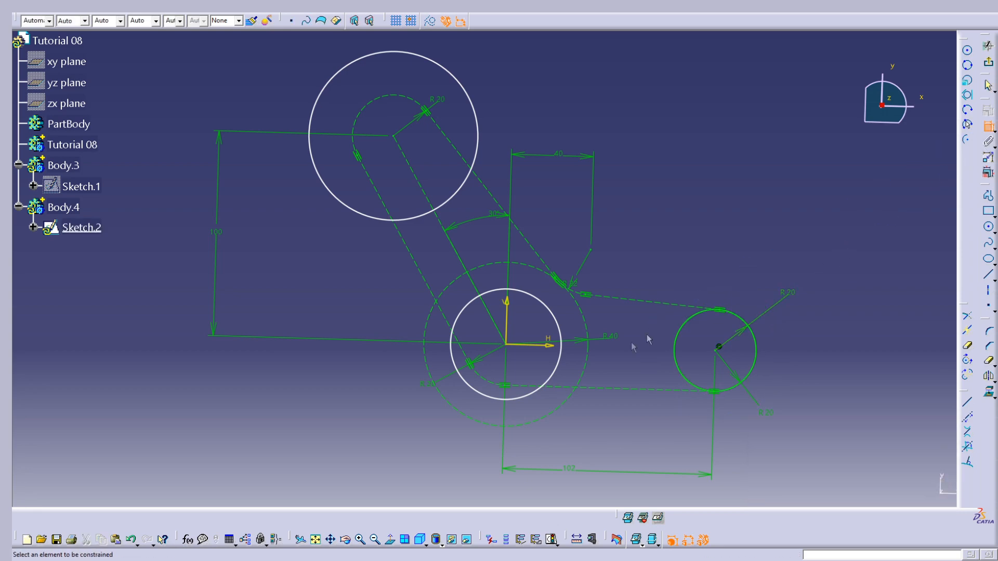
# - Dimension the circle at the sketch origin with a radius of 20 mm
pyautogui.click(530, 399)
pyautogui.click(591, 423)
pyautogui.doubleClick(593, 423)
pyautogui.write('20mm')
pyautogui.press('Return')
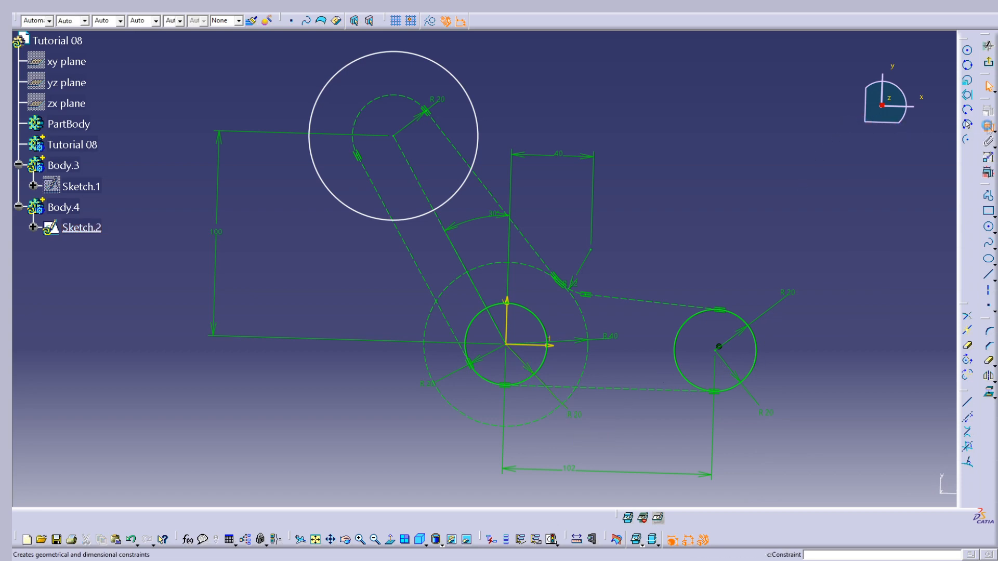
# - Dimension the circle at the end of the upper arm with a radius of 20 mm
pyautogui.click(468, 85)
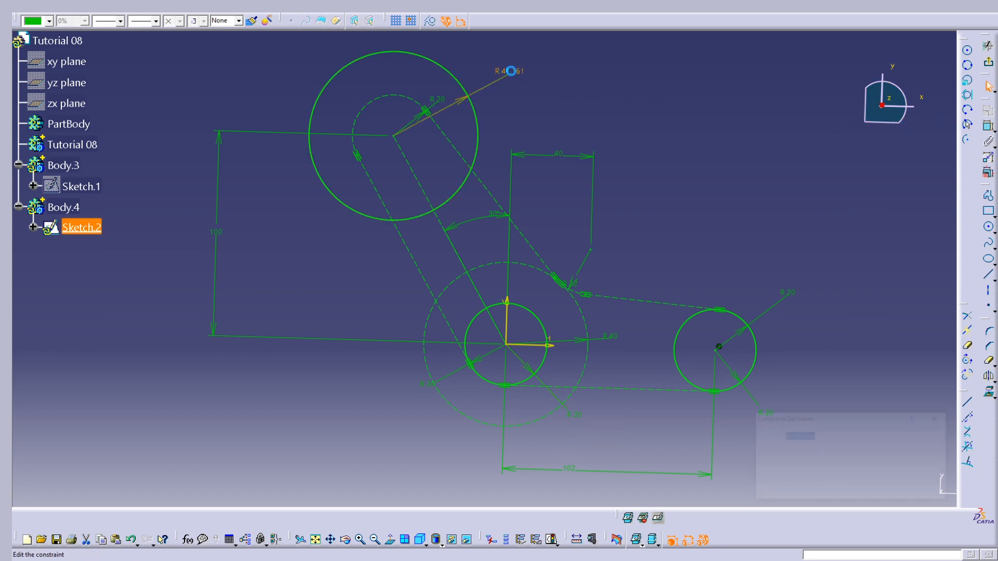
pyautogui.doubleClick(511, 71)
pyautogui.write('20')
pyautogui.press('Return')
pyautogui.moveTo(746, 240)
pyautogui.mouseDown(button='middle')
pyautogui.moveTo(882, 267)
pyautogui.moveTo(853, 307)
pyautogui.moveTo(842, 285)
pyautogui.mouseUp(button='middle')
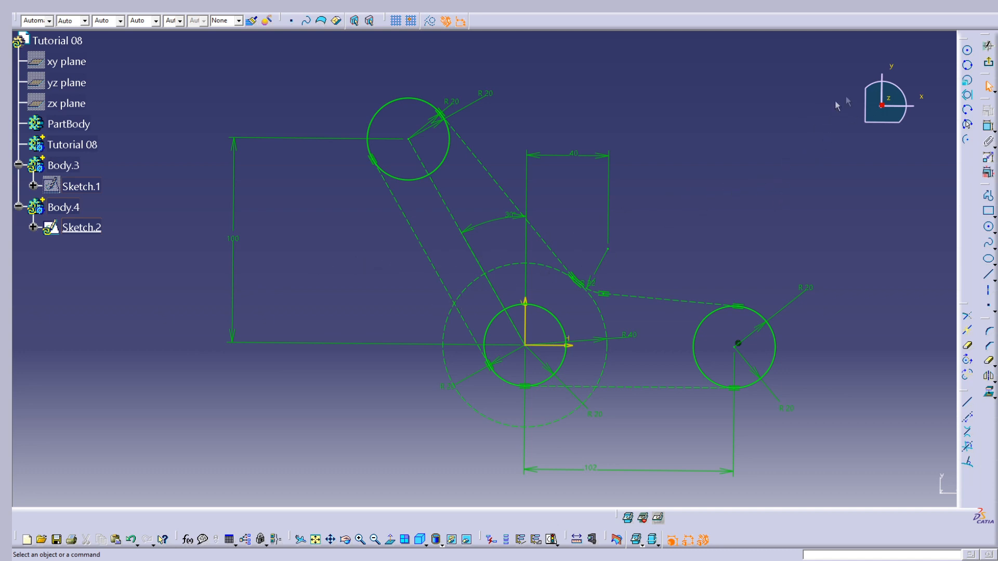
# - Exit the three-circle sketch in Body.4 and return to the 3D part
pyautogui.click(987, 63)
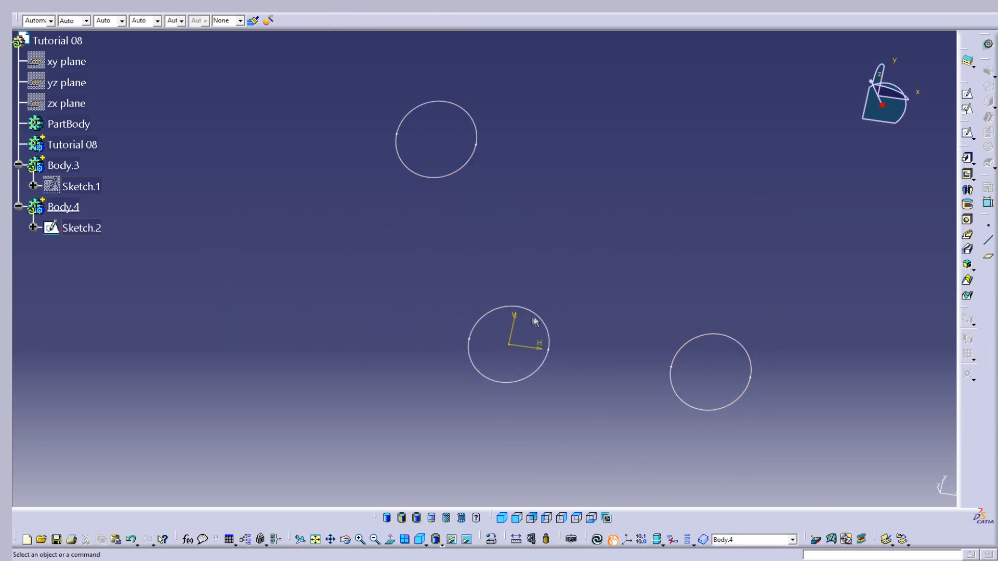
pyautogui.moveTo(557, 311); pyautogui.dragTo(459, 195, button='middle')
pyautogui.click(99, 187)
pyautogui.moveTo(371, 255); pyautogui.dragTo(516, 275, button='middle')
pyautogui.scroll(1, 621, 225)
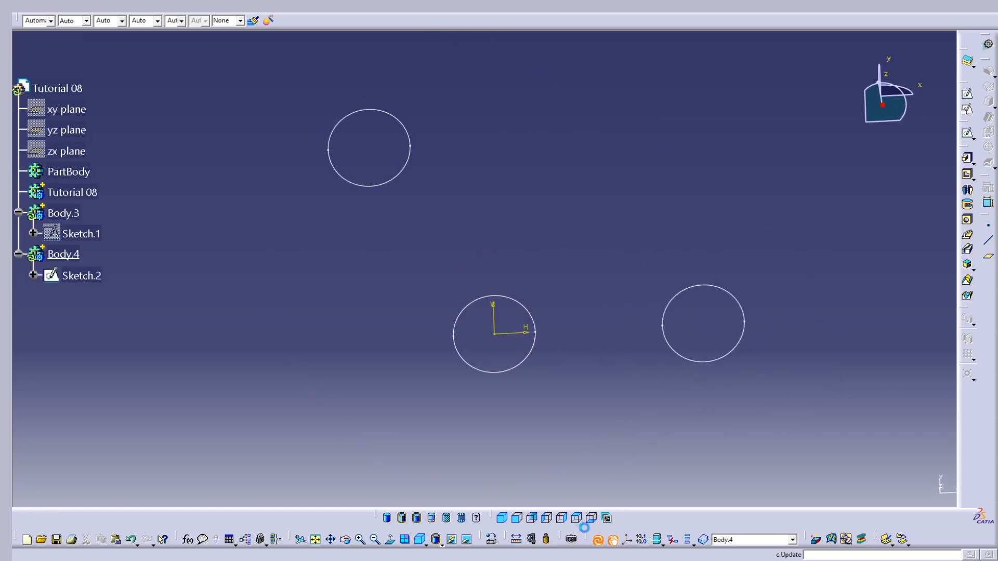
# - Insert another new body and paste a copy of Sketch.2 from Body.4 into it
pyautogui.click(187, 7)
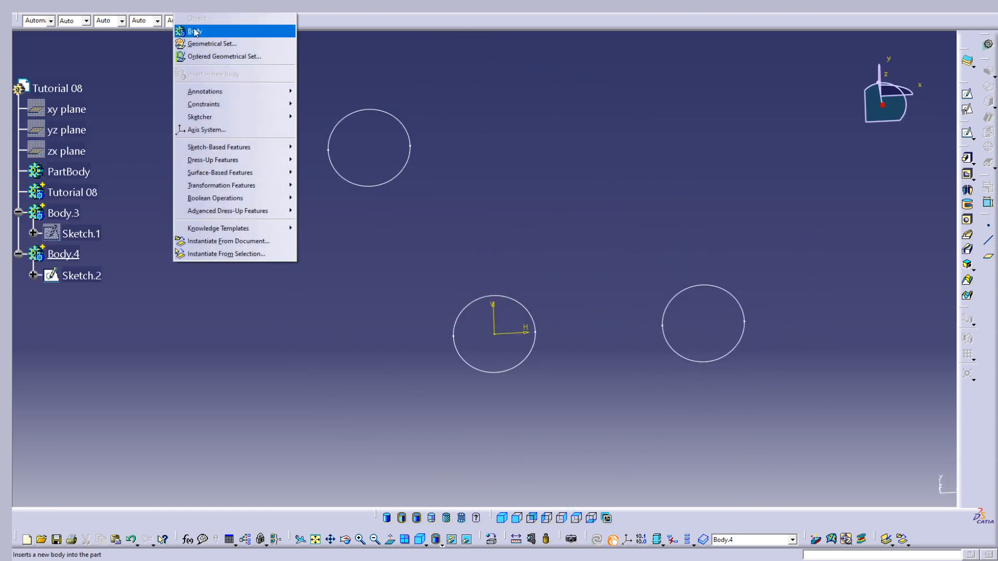
pyautogui.click(194, 31)
pyautogui.click(89, 275)
pyautogui.rightClick(87, 275)
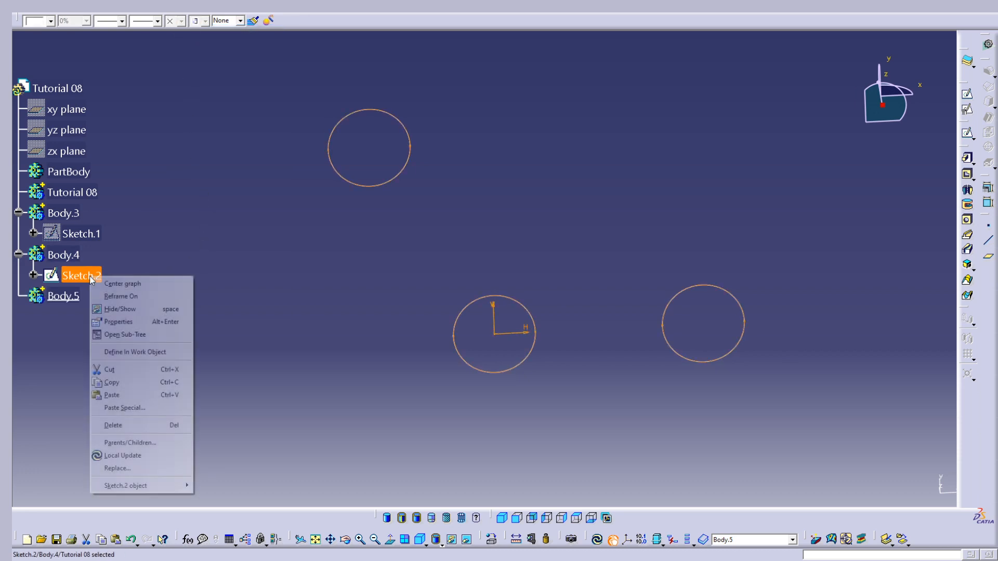
pyautogui.click(125, 381)
pyautogui.rightClick(63, 296)
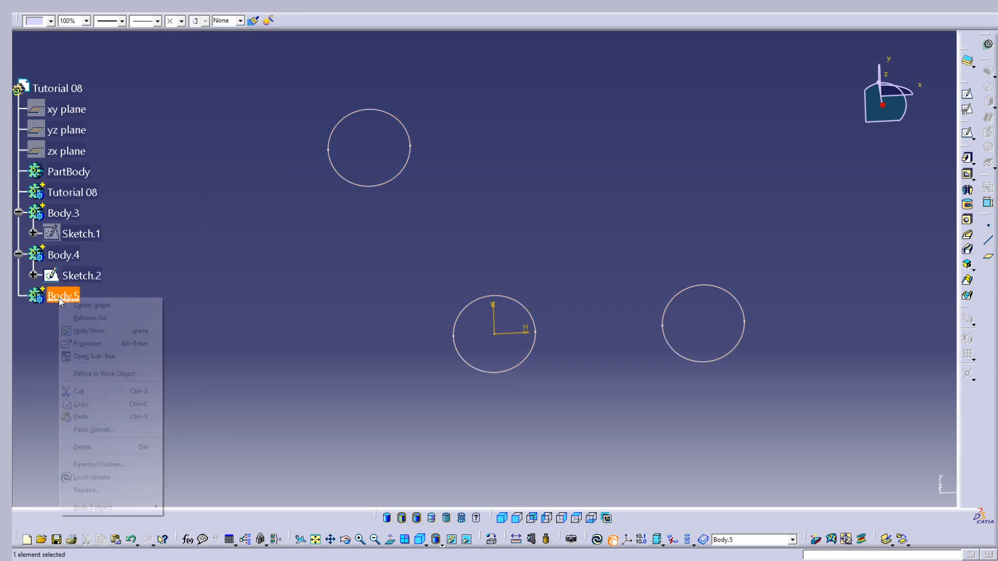
pyautogui.click(124, 417)
# - Hide Sketch.2 in Body.4 and open the copied sketch in Body.5 for editing
pyautogui.click(82, 274)
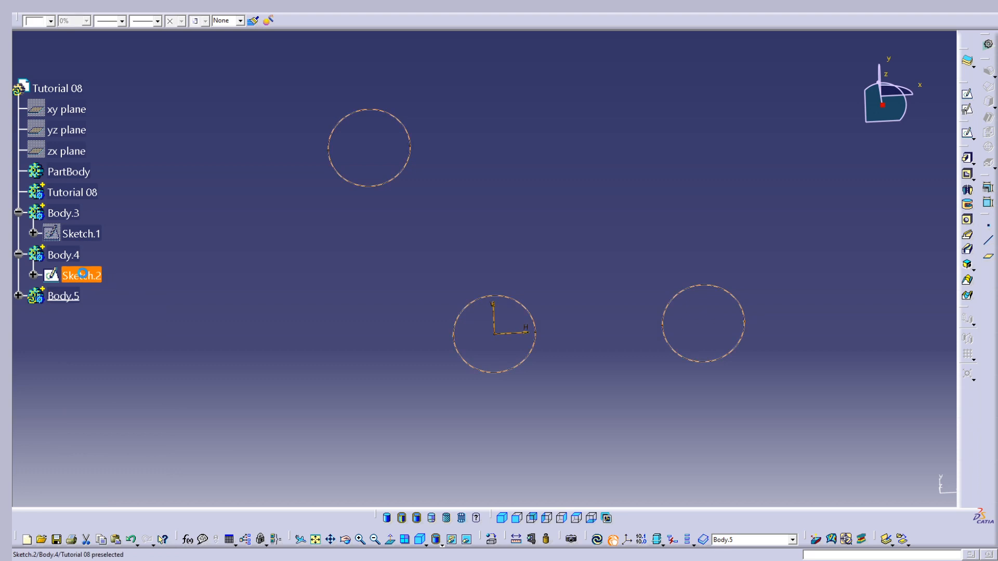
pyautogui.press('space')
pyautogui.doubleClick(70, 297)
pyautogui.doubleClick(83, 319)
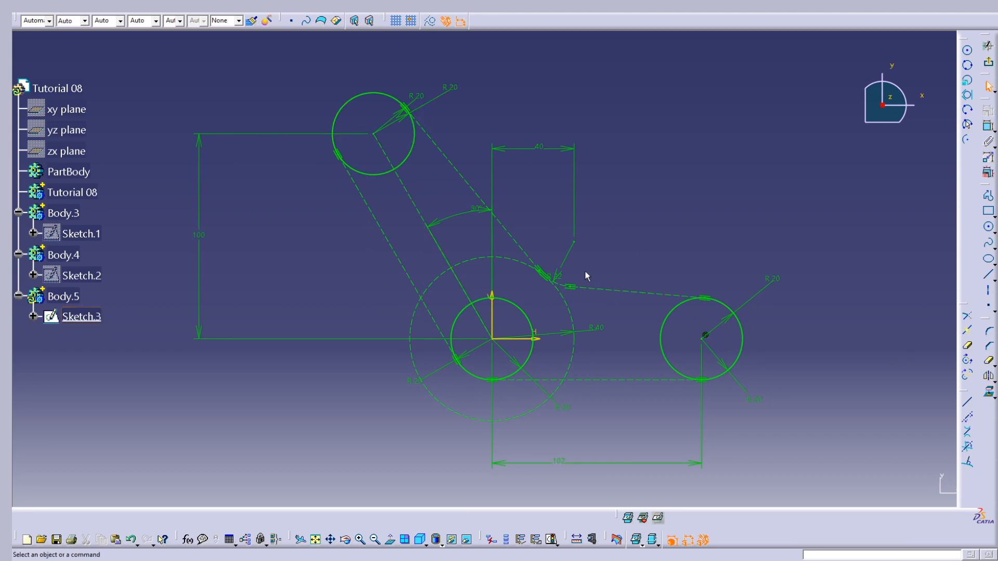
# - Set the radius of all three solid circles in the copied sketch to 12 mm
pyautogui.doubleClick(780, 279)
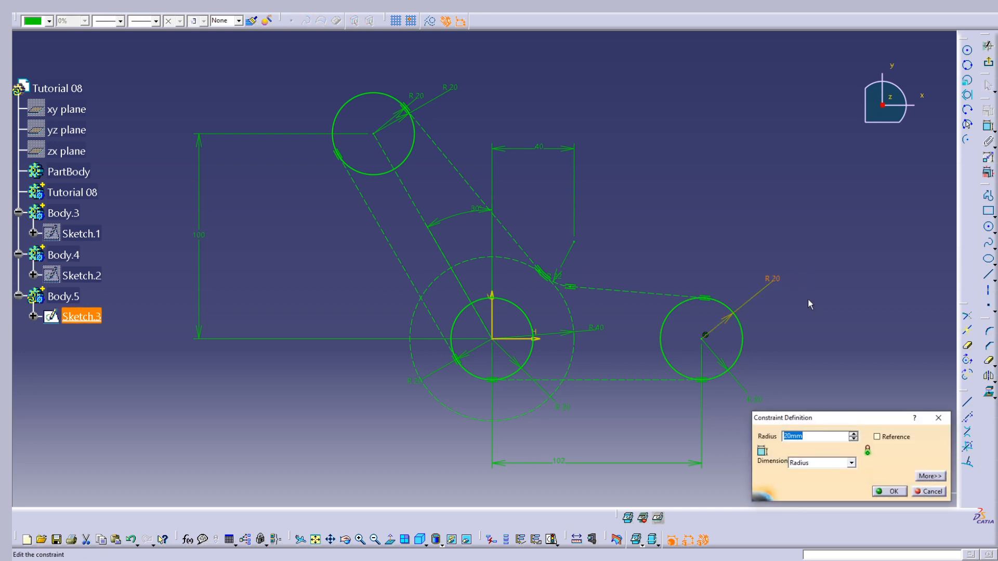
pyautogui.write('12')
pyautogui.press('Return')
pyautogui.doubleClick(564, 414)
pyautogui.write('12')
pyautogui.press('Return')
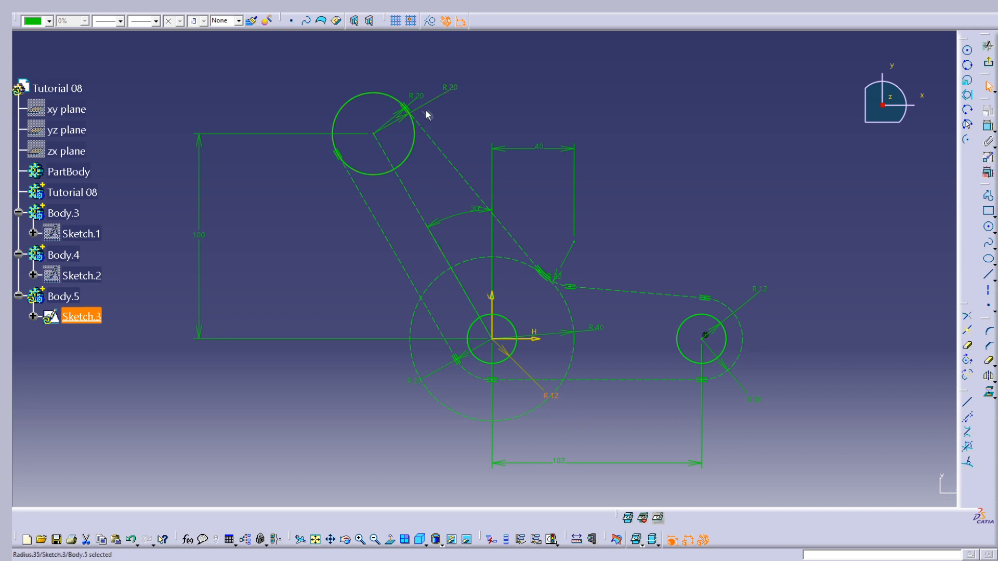
pyautogui.doubleClick(450, 88)
pyautogui.write('12mm')
pyautogui.press('Return')
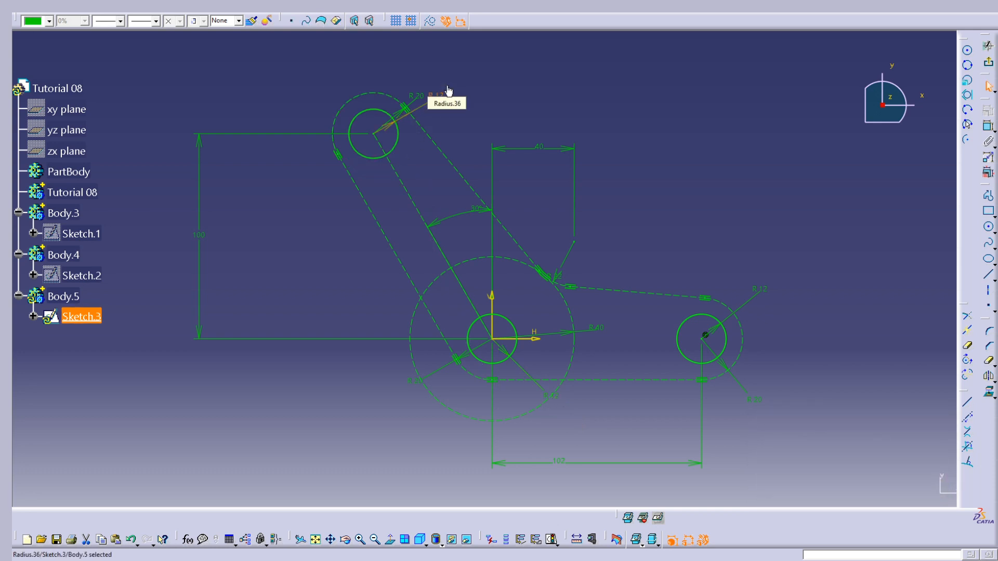
# - Exit the sketch and show the hidden Sketch.1 in Body.3 and Sketch.2 in Body.4
pyautogui.click(988, 62)
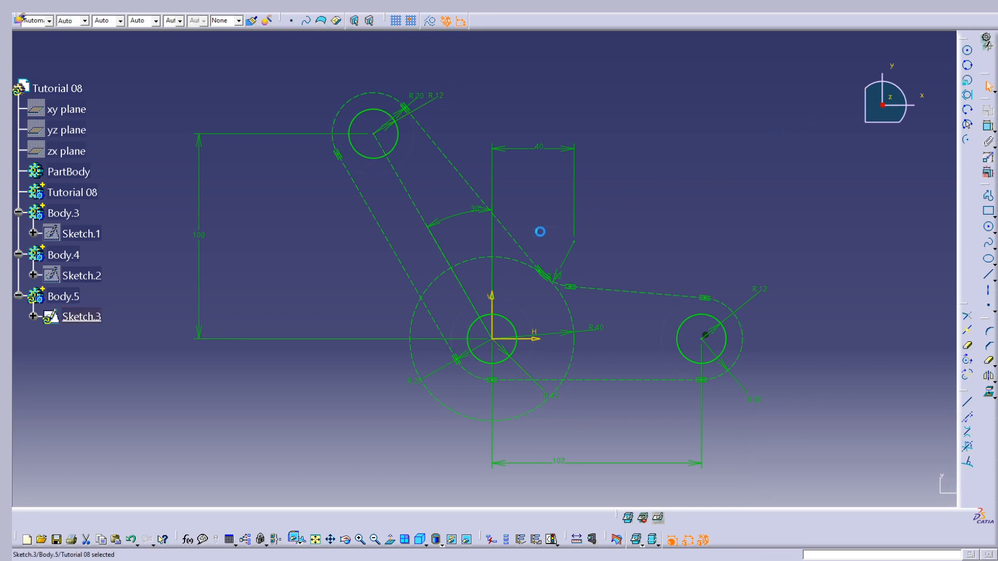
pyautogui.moveTo(479, 268)
pyautogui.mouseDown(button='middle')
pyautogui.moveTo(503, 152)
pyautogui.moveTo(516, 267)
pyautogui.moveTo(492, 218)
pyautogui.moveTo(466, 214)
pyautogui.mouseUp(button='middle')
pyautogui.click(99, 234)
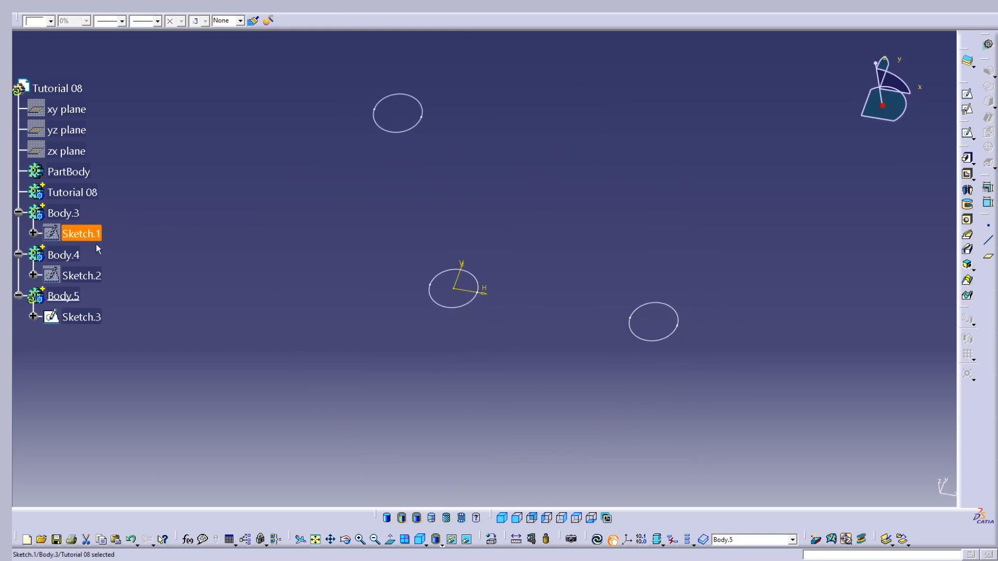
pyautogui.press('space')
pyautogui.click(88, 275)
pyautogui.press('space')
pyautogui.moveTo(564, 234); pyautogui.dragTo(527, 266, button='middle')
# - Define Body.3 as the work object and pad its outer profile Sketch.1 with a length of 10 mm
pyautogui.rightClick(66, 213)
pyautogui.click(142, 294)
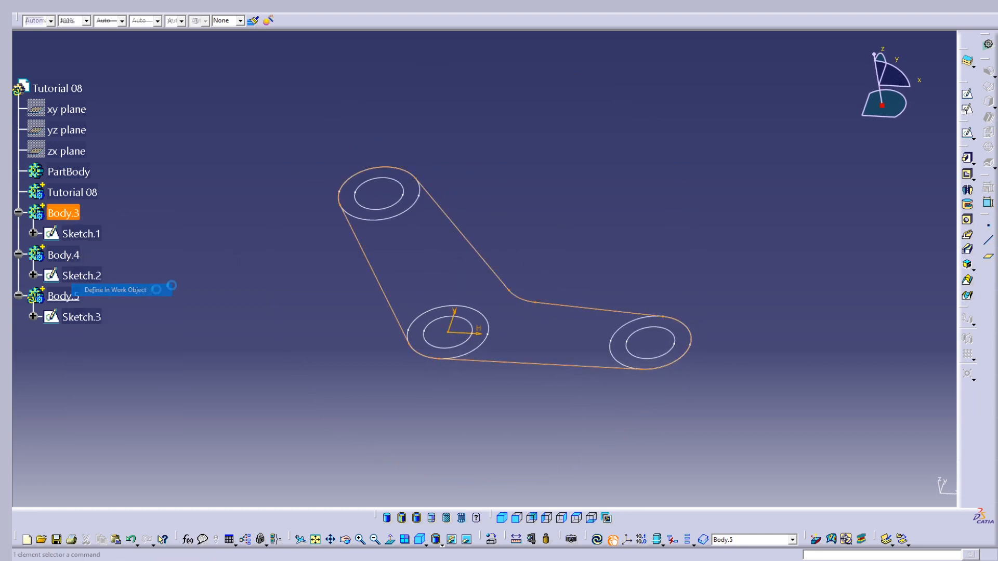
pyautogui.click(966, 157)
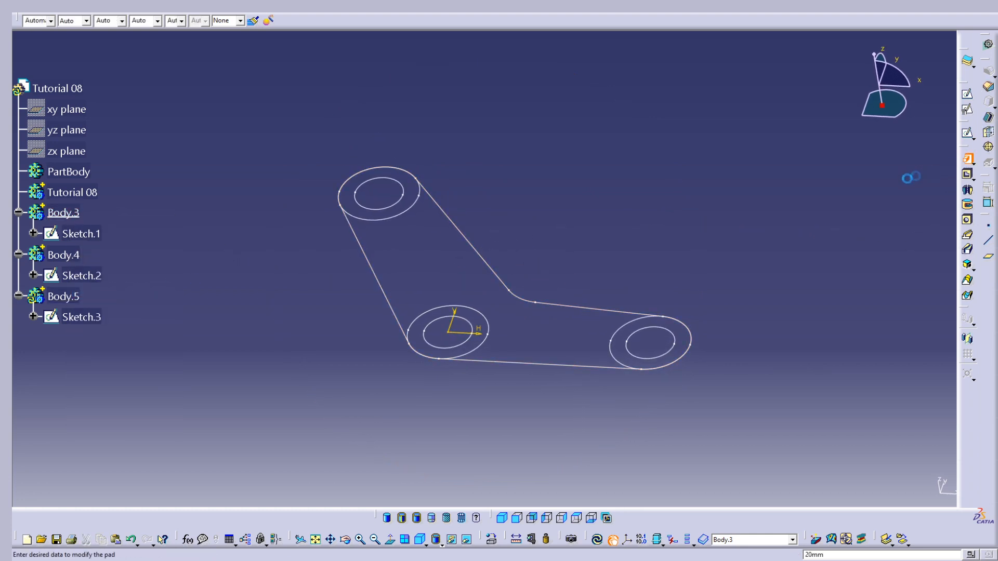
pyautogui.click(81, 233)
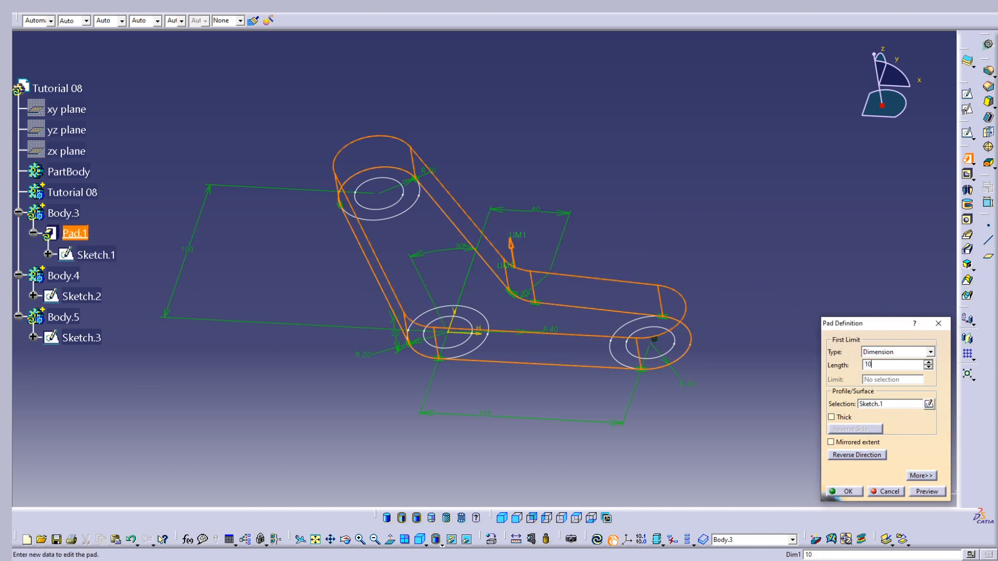
pyautogui.click(844, 491)
pyautogui.moveTo(639, 299); pyautogui.dragTo(605, 286, button='middle')
# - Define Body.4 as the work object and pad the three circles of Sketch.2 with a length of 20 mm
pyautogui.rightClick(88, 278)
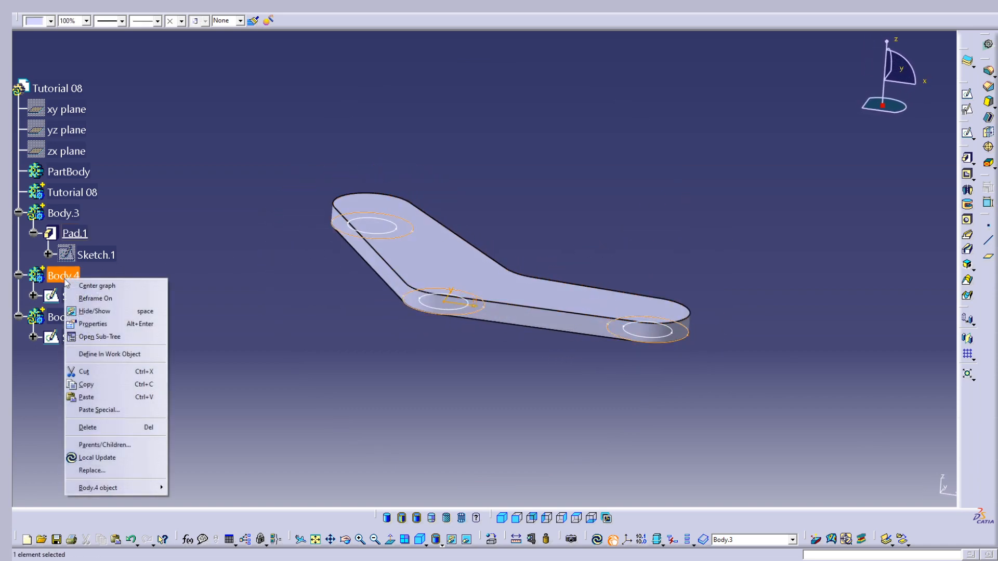
pyautogui.click(151, 348)
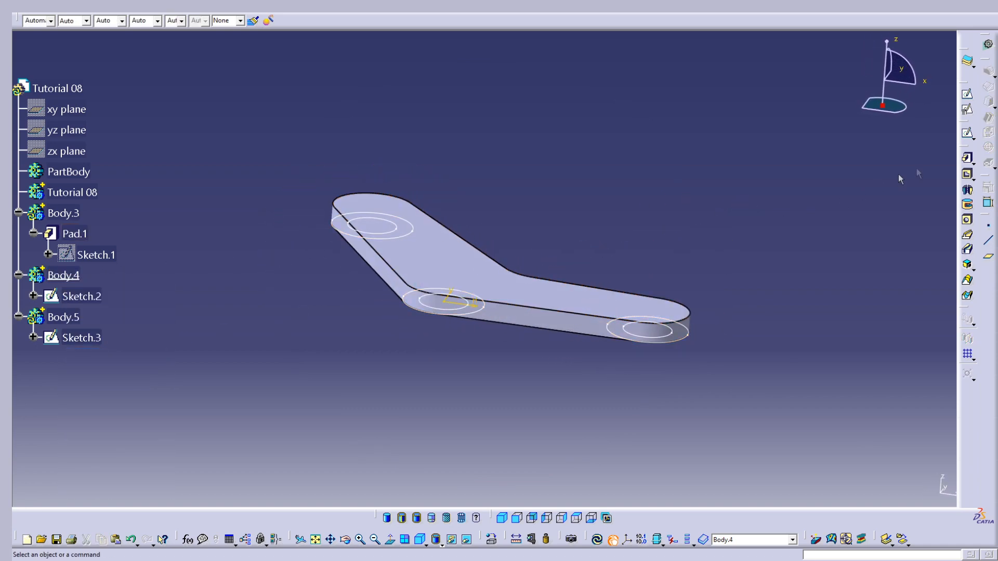
pyautogui.click(966, 158)
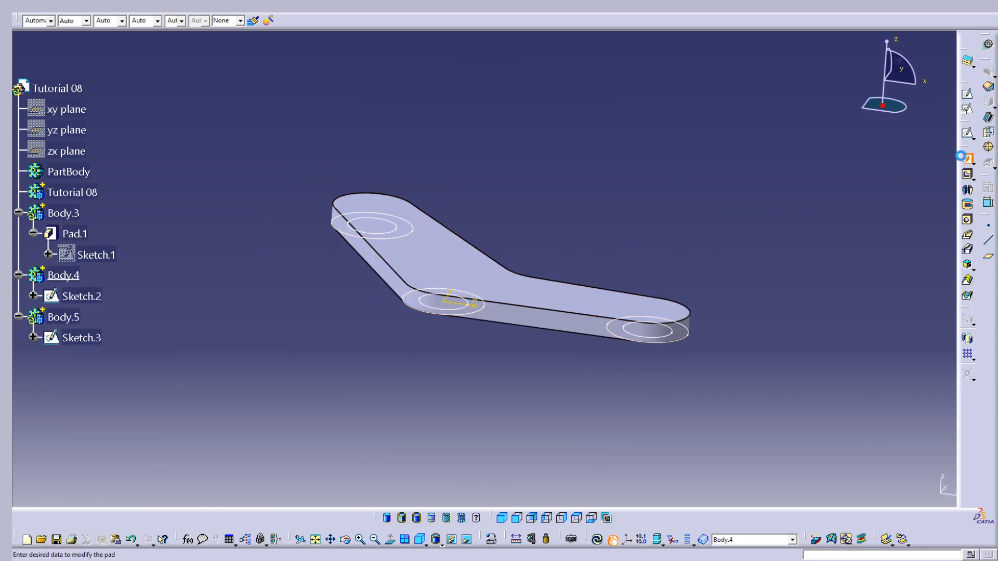
pyautogui.click(83, 297)
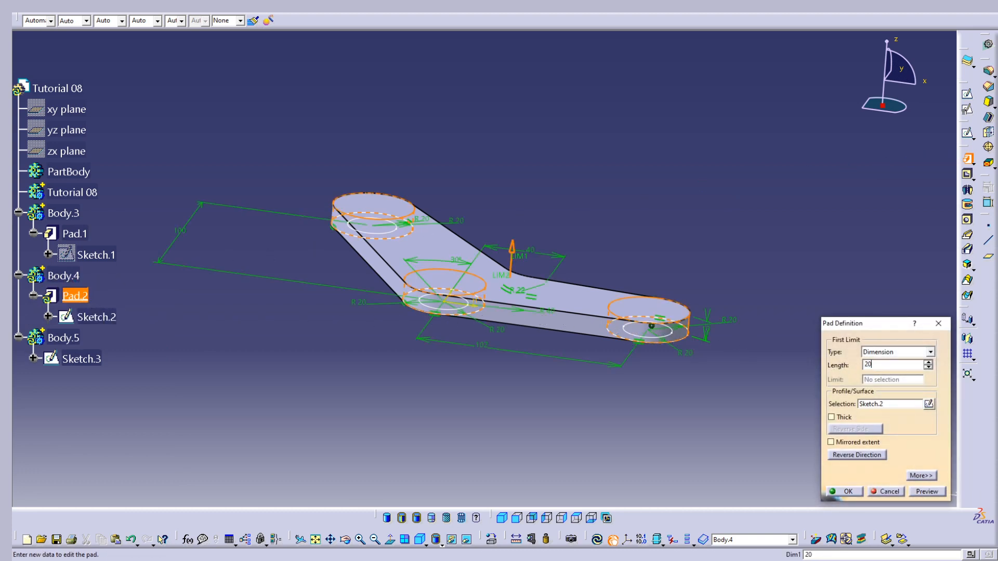
pyautogui.press('Return')
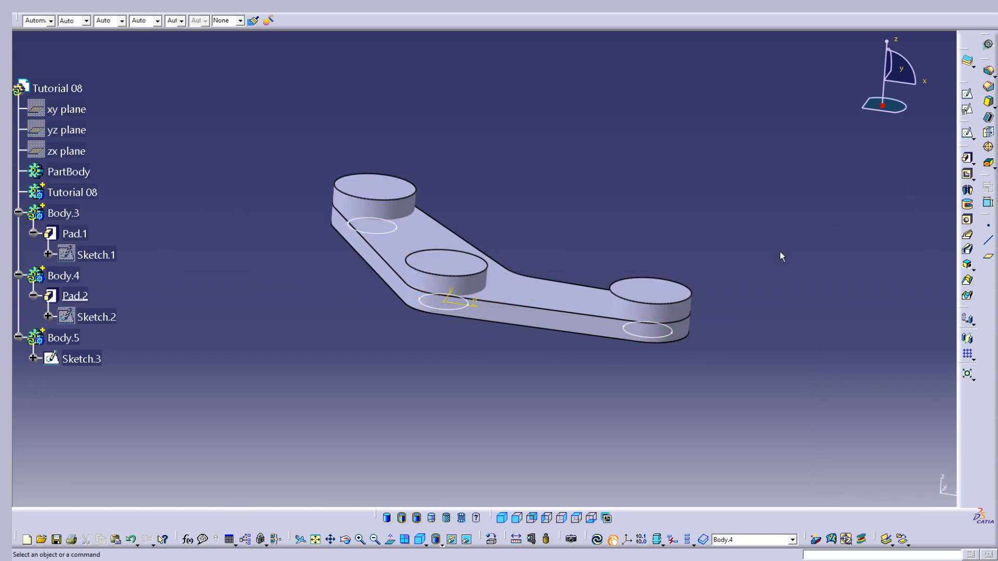
# - Define Body.5 as the work object and pad the circles of Sketch.3 with first and second limit lengths of 30 mm
pyautogui.rightClick(65, 338)
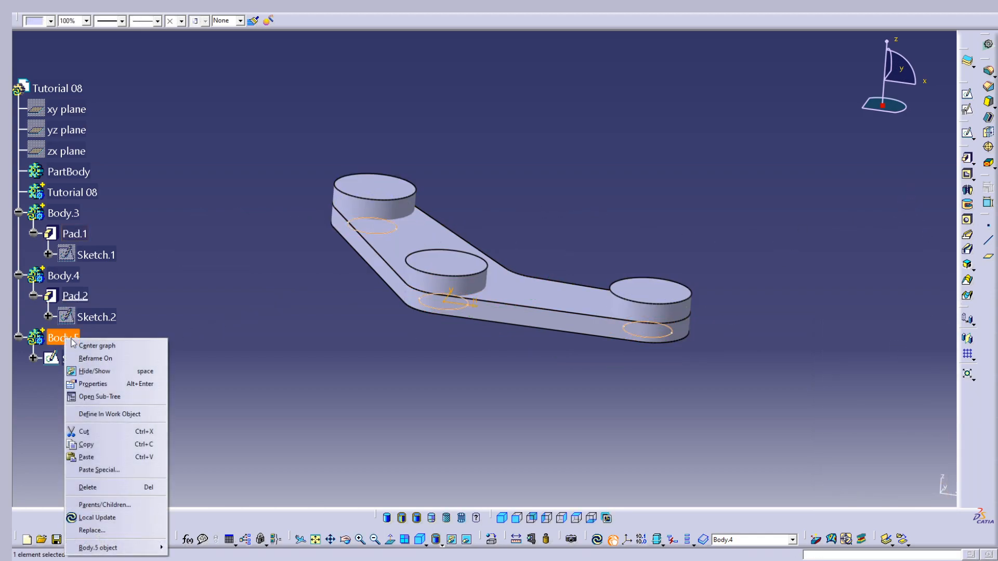
pyautogui.click(129, 415)
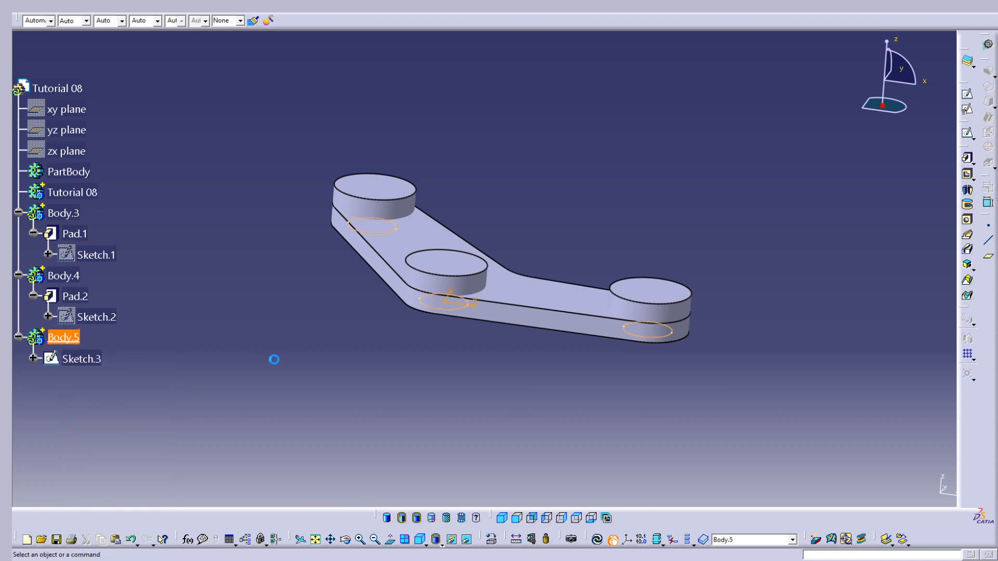
pyautogui.click(966, 158)
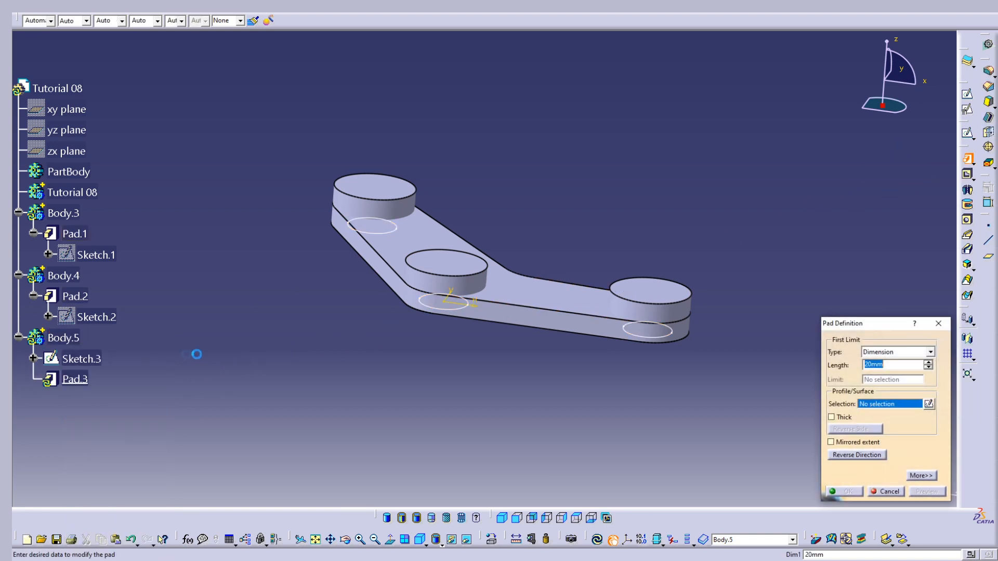
pyautogui.click(81, 360)
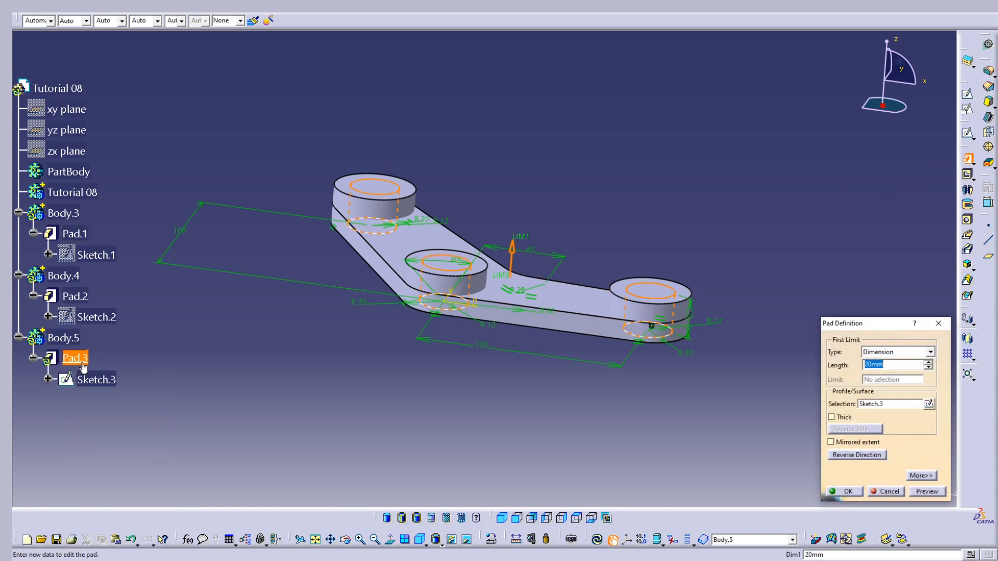
pyautogui.click(920, 476)
pyautogui.doubleClick(792, 365)
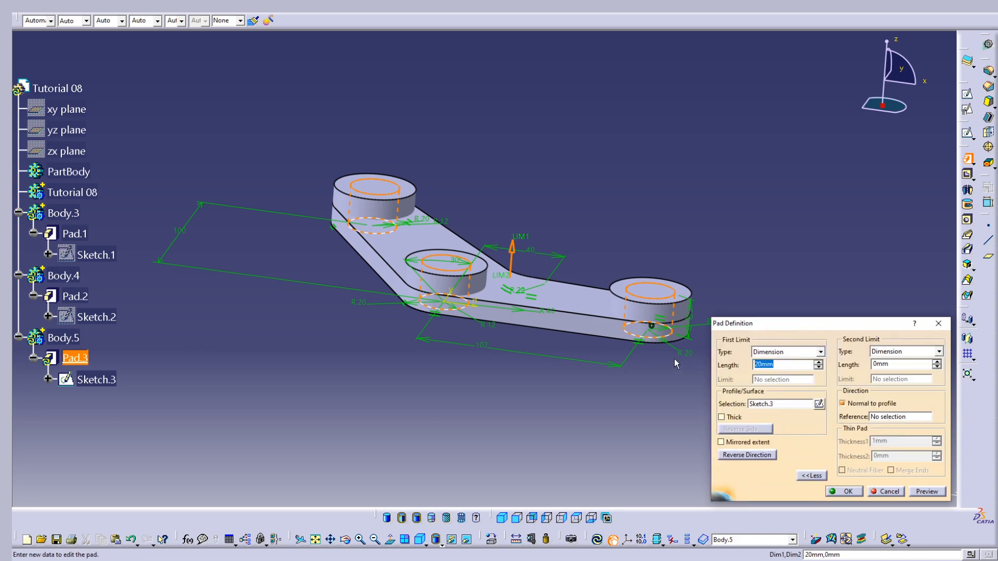
pyautogui.write('30')
pyautogui.press('Tab')
pyautogui.write('30')
pyautogui.press('Tab')
pyautogui.click(845, 491)
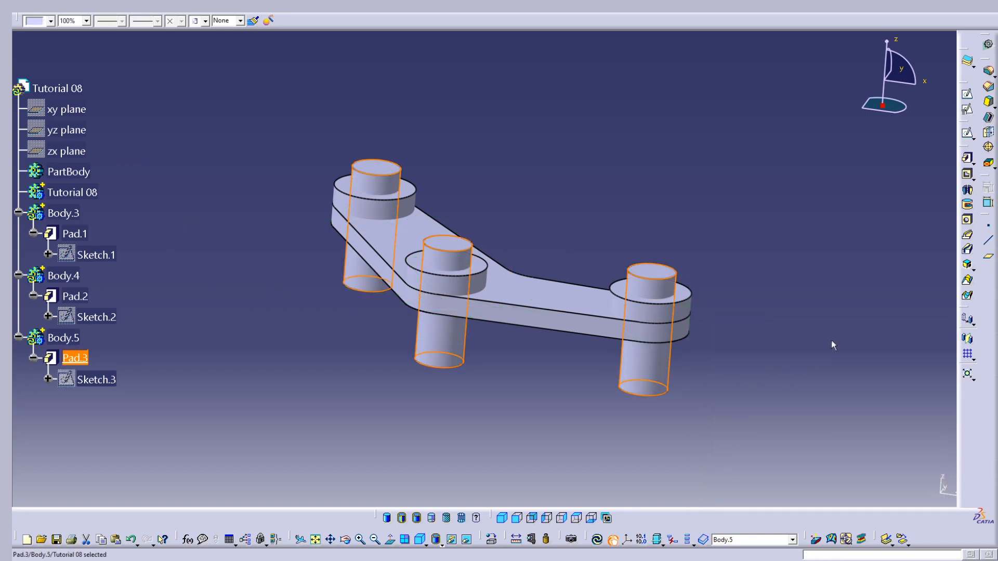
# - Define the Tutorial 08 body as the work object and add Body.3 to it with a Boolean Add
pyautogui.moveTo(578, 234); pyautogui.dragTo(559, 227, button='middle')
pyautogui.moveTo(482, 247); pyautogui.dragTo(489, 293, button='middle')
pyautogui.rightClick(87, 194)
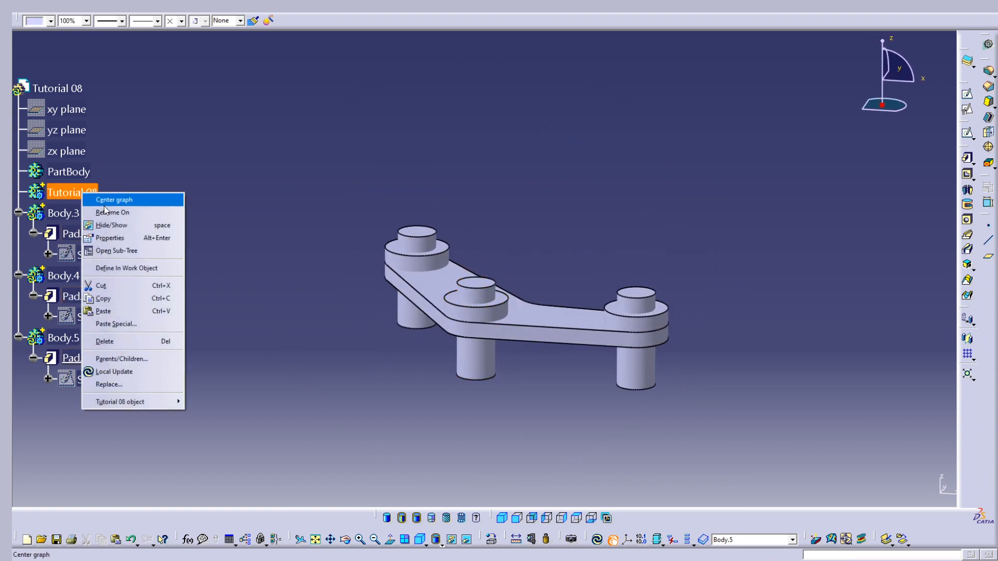
pyautogui.click(117, 269)
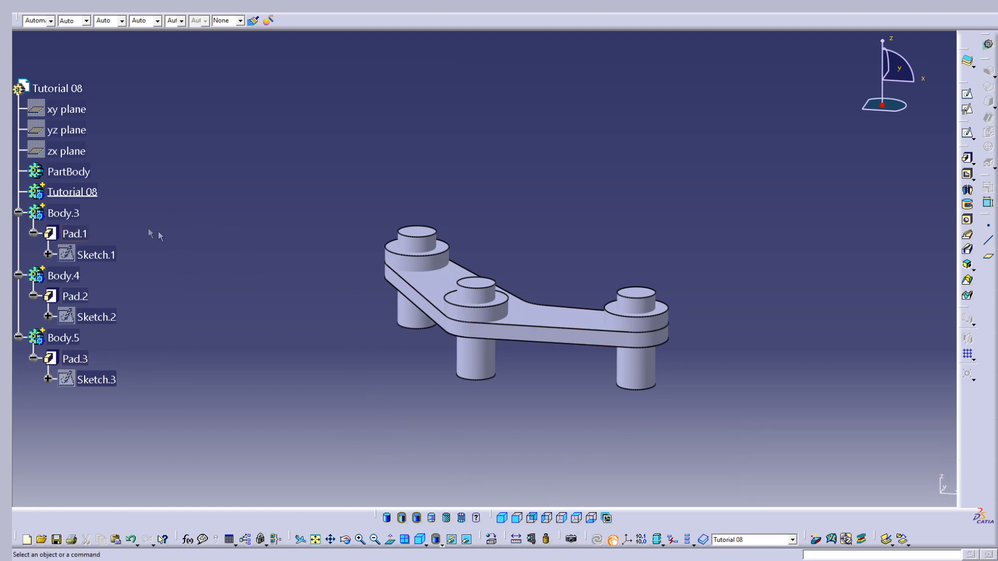
pyautogui.rightClick(78, 216)
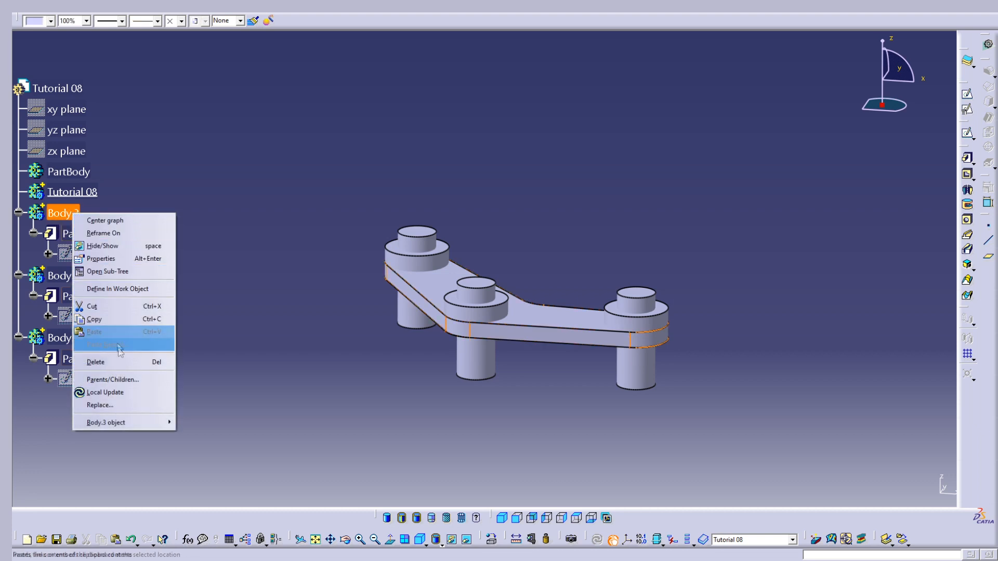
pyautogui.moveTo(137, 422)
pyautogui.click(223, 293)
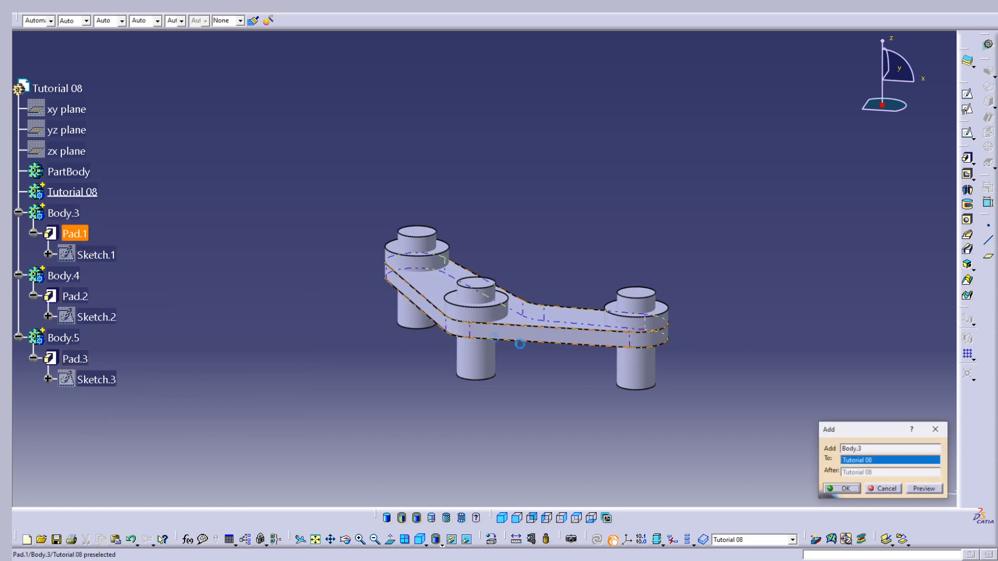
pyautogui.click(845, 489)
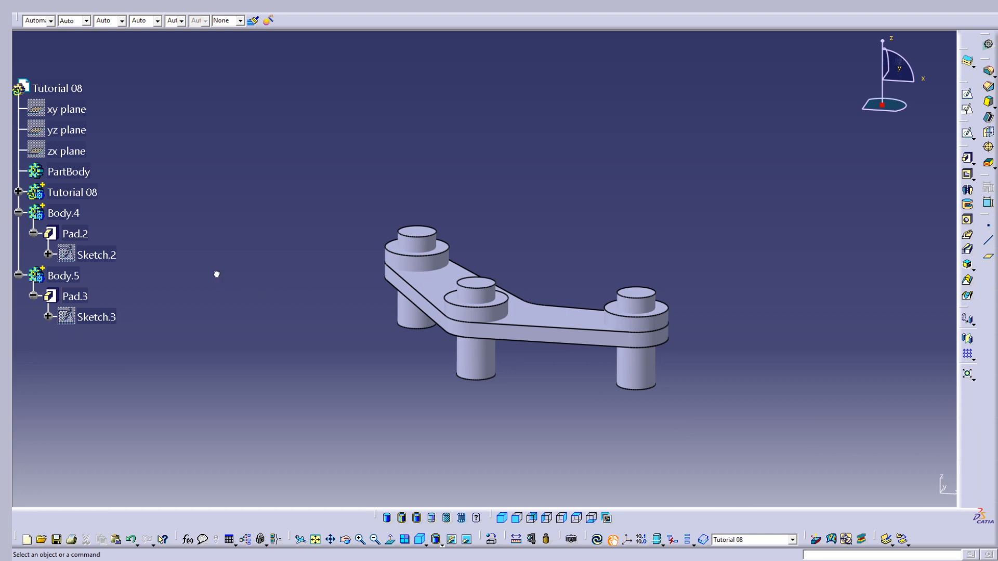
# - Keep the Tutorial 08 body as the work object and add Body.4 to it with a Boolean Add
pyautogui.rightClick(89, 213)
pyautogui.rightClick(78, 193)
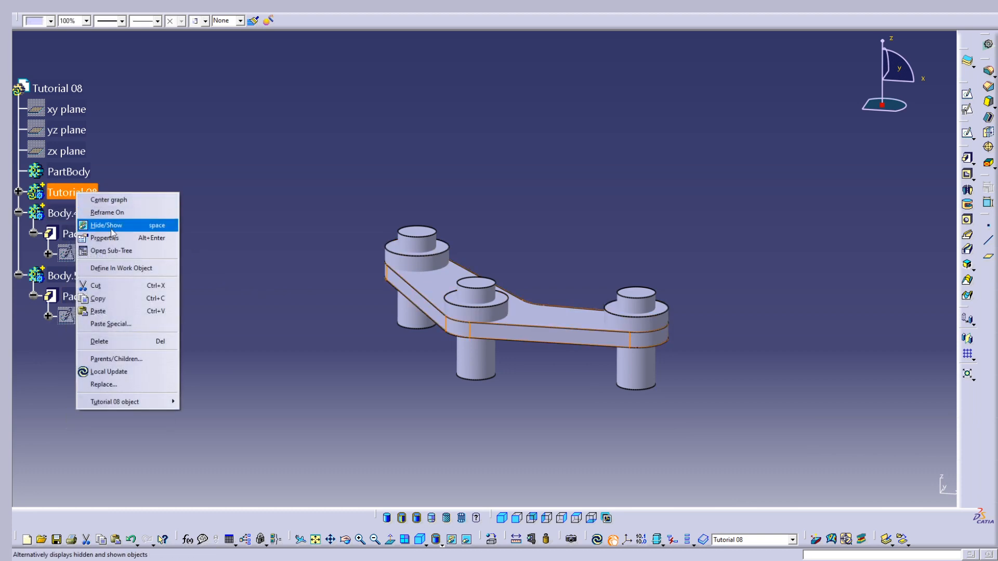
pyautogui.click(120, 269)
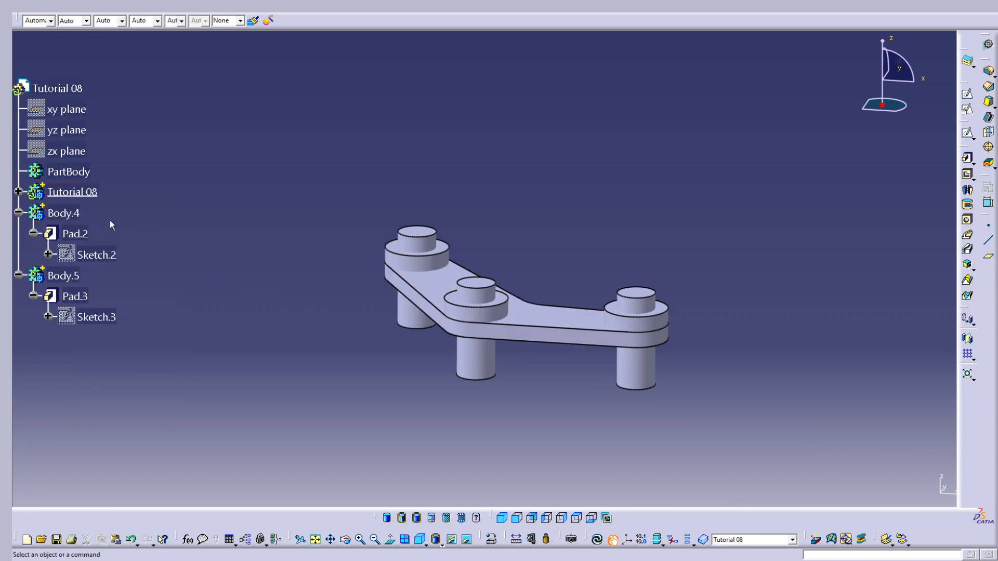
pyautogui.rightClick(66, 212)
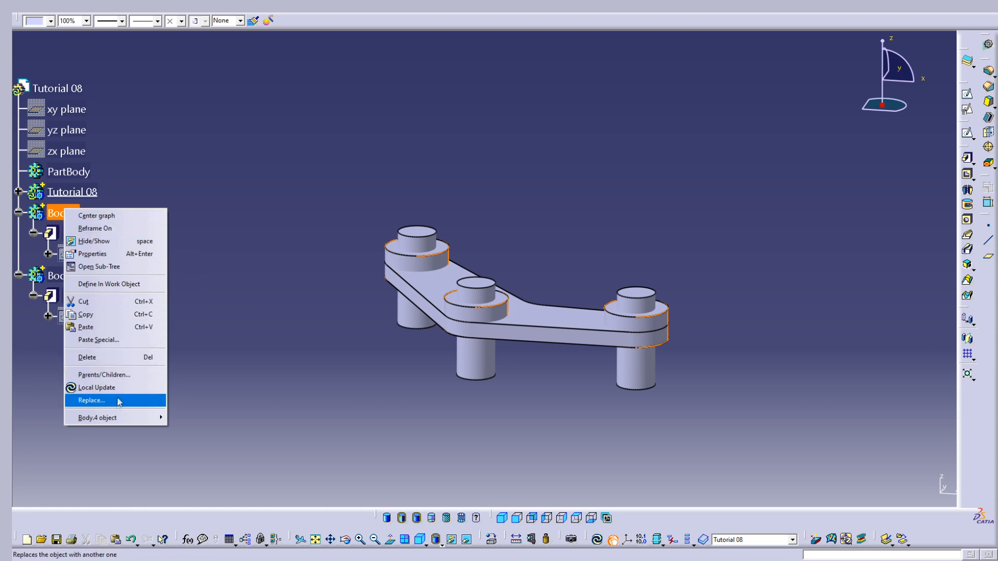
pyautogui.moveTo(114, 421)
pyautogui.click(199, 290)
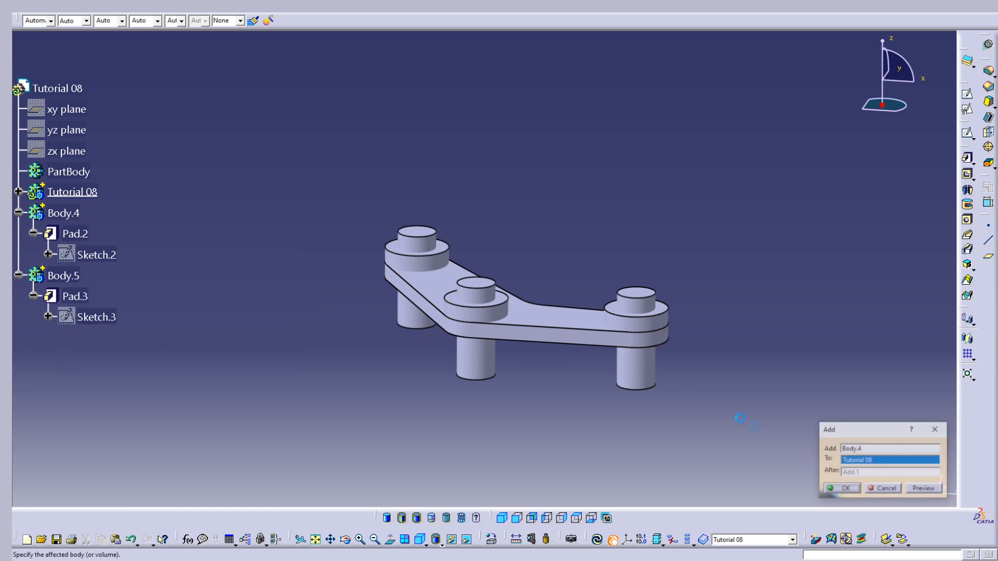
pyautogui.click(844, 489)
# - With the Tutorial 08 body as the work object, subtract Body.5 from it using a Boolean Remove
pyautogui.rightClick(78, 194)
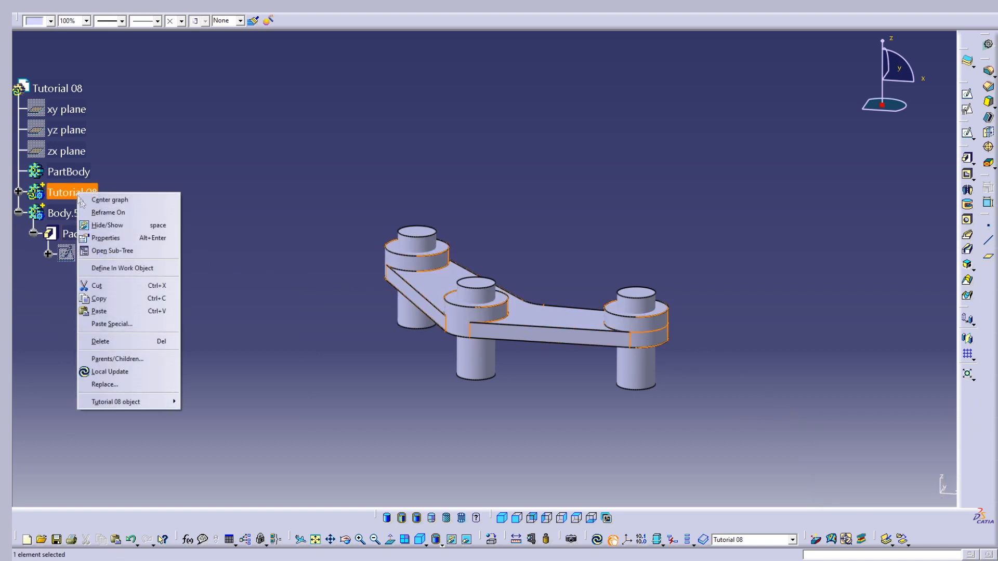
pyautogui.click(131, 268)
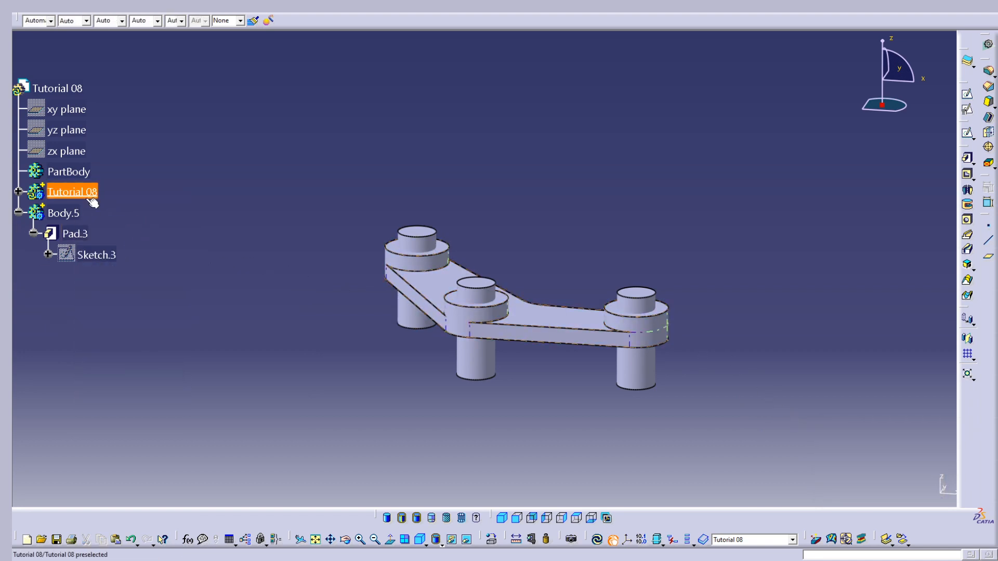
pyautogui.click(75, 301)
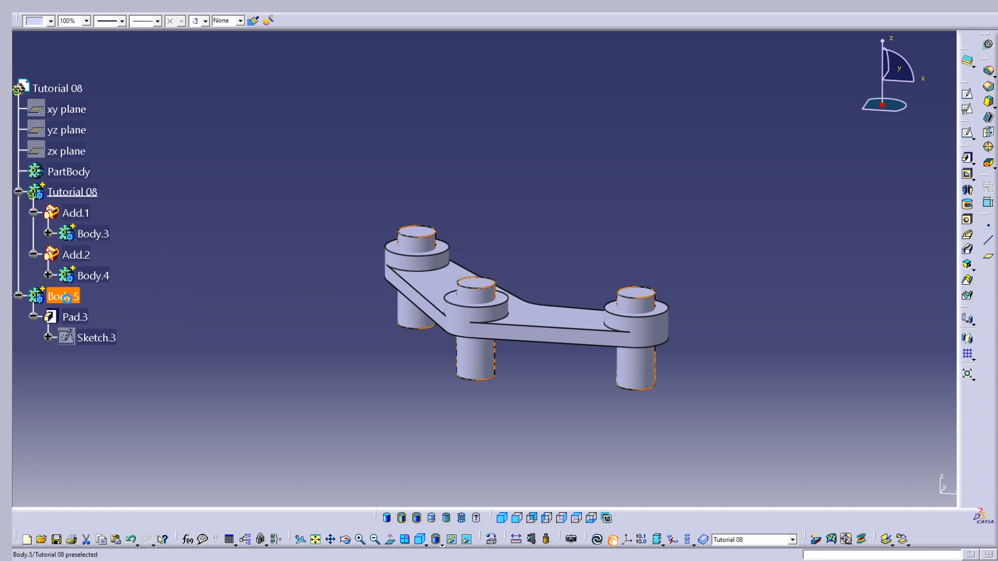
pyautogui.rightClick(74, 301)
pyautogui.moveTo(125, 508)
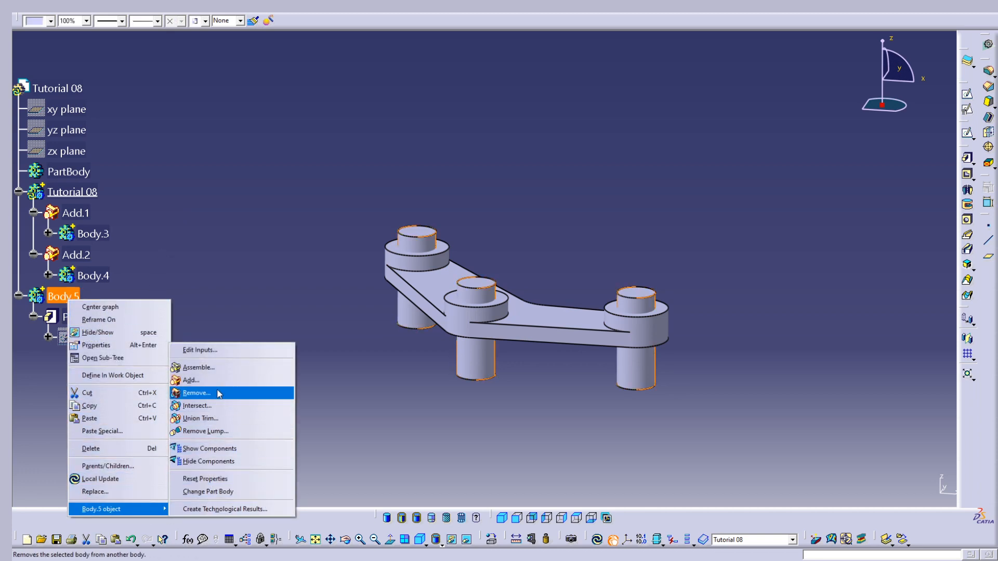
pyautogui.click(196, 393)
pyautogui.click(839, 492)
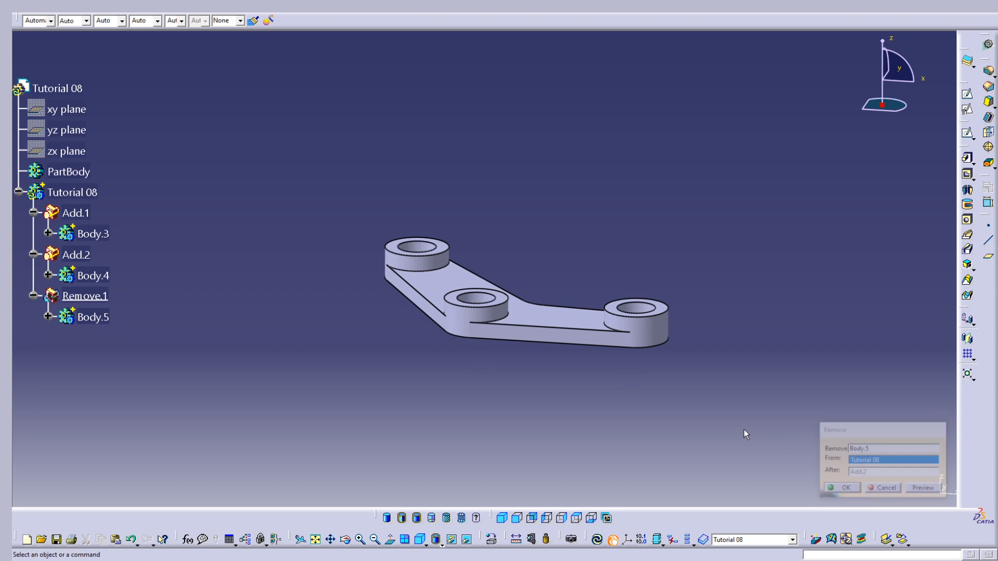
# - Change the fill colour of the whole Tutorial 08 body to green
pyautogui.moveTo(544, 363); pyautogui.dragTo(455, 336, button='middle')
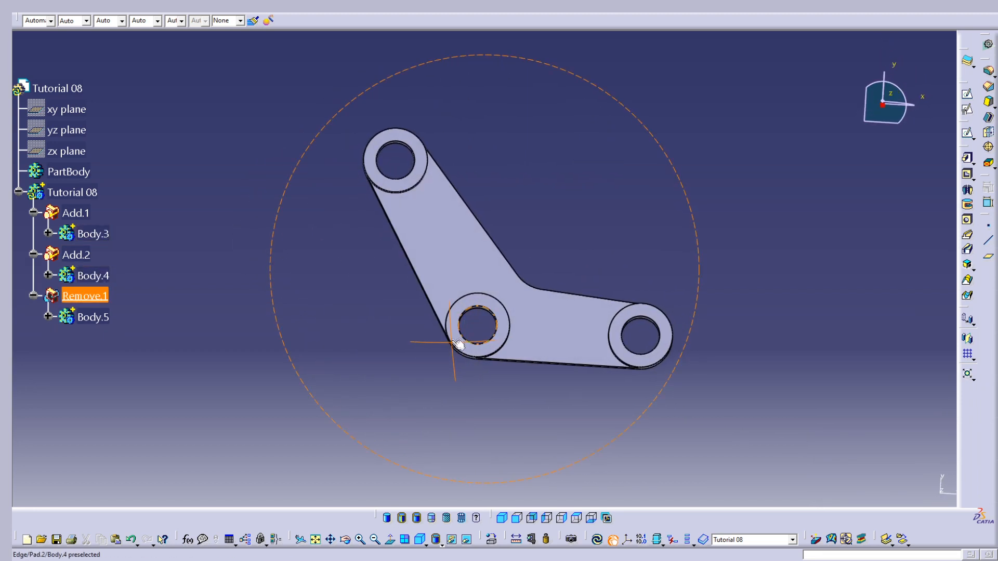
pyautogui.moveTo(489, 294); pyautogui.dragTo(438, 367, button='middle')
pyautogui.click(73, 192)
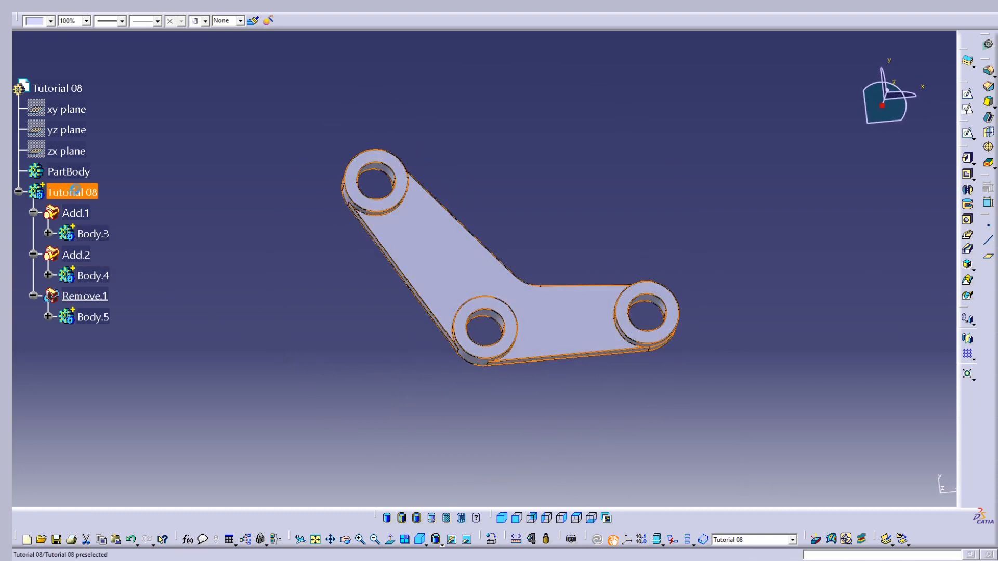
pyautogui.click(50, 21)
pyautogui.click(39, 61)
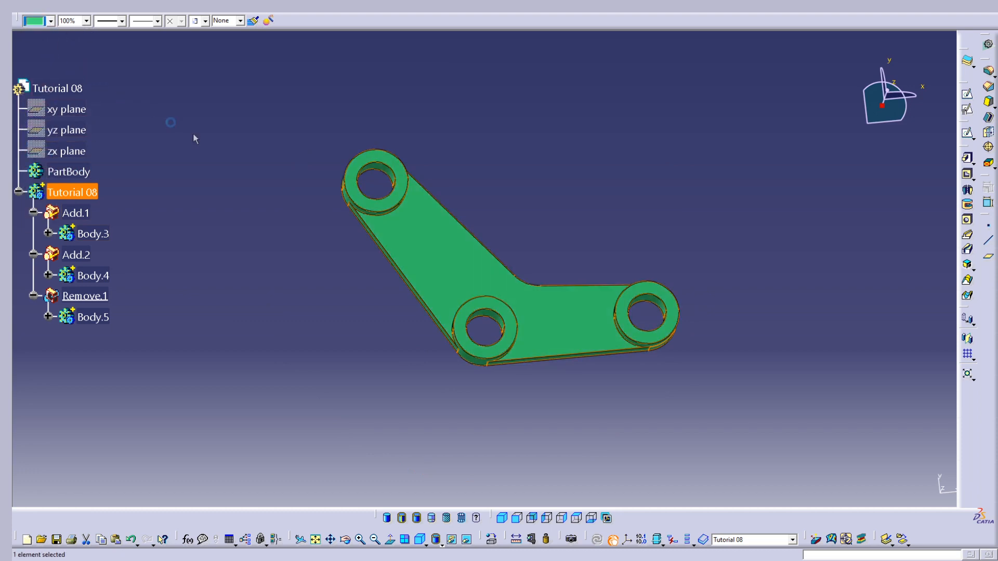
pyautogui.click(404, 361)
# - Switch to a preset standard view and orbit around the coloured part to inspect its bosses and holes
pyautogui.click(500, 518)
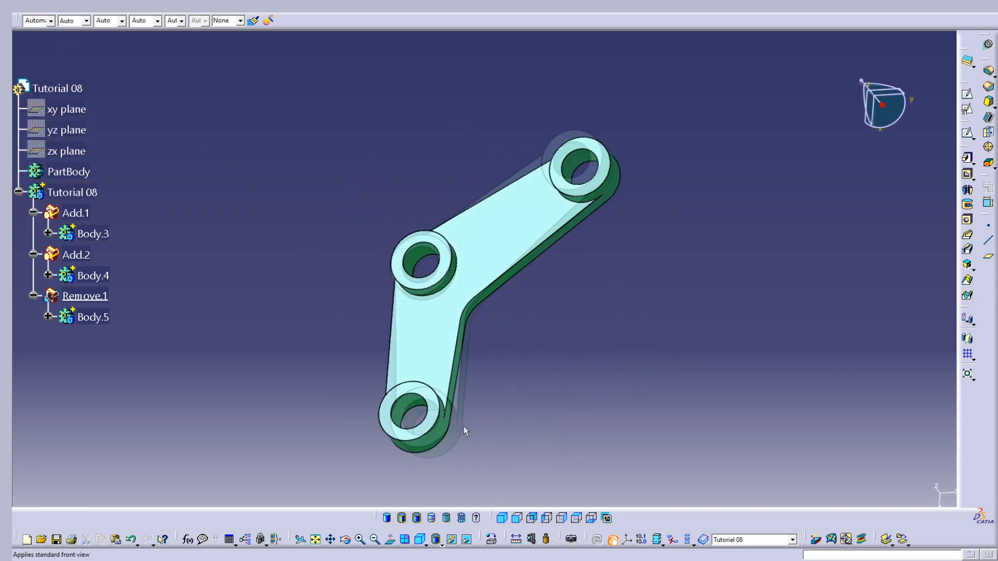
pyautogui.moveTo(466, 302); pyautogui.dragTo(476, 370, button='middle')
pyautogui.moveTo(590, 281); pyautogui.dragTo(539, 323, button='middle')
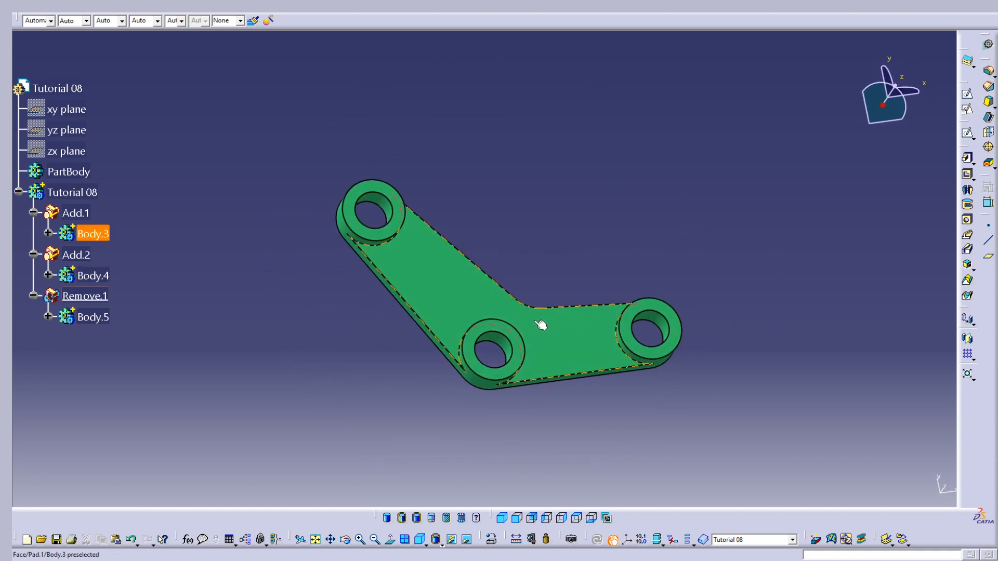